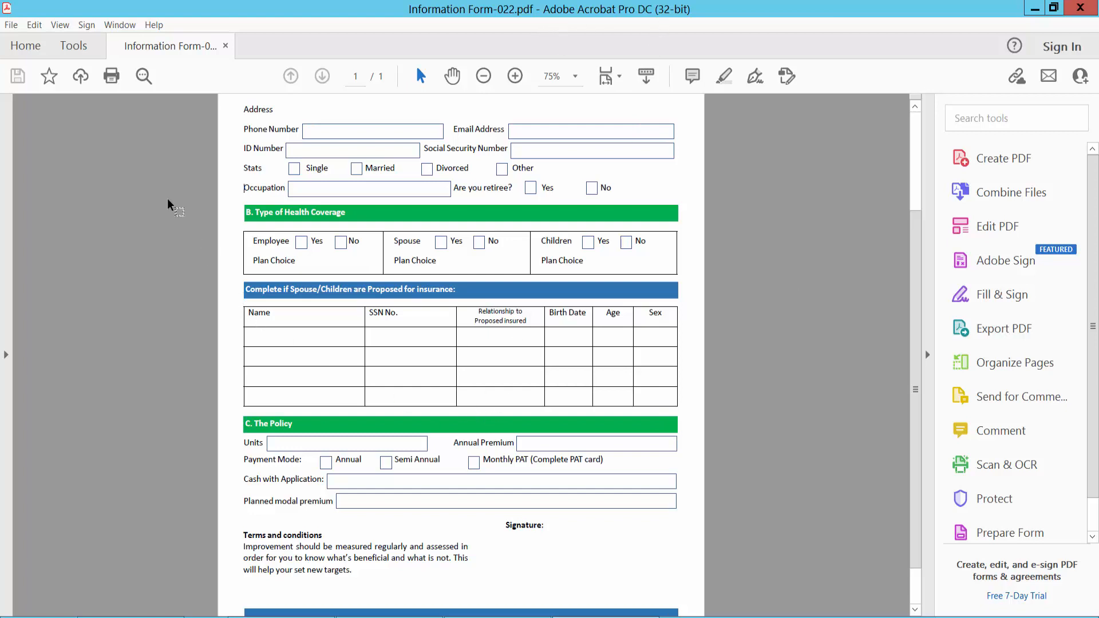
Step: Start Prepare Form on Information Form-022.pdf with automatic field detection, without requiring signatures, and check the detected fields
{"action": "left_click", "coordinate": [78, 48]}
{"action": "scroll", "coordinate": [520, 203], "scroll_direction": "down", "scroll_amount": 3}
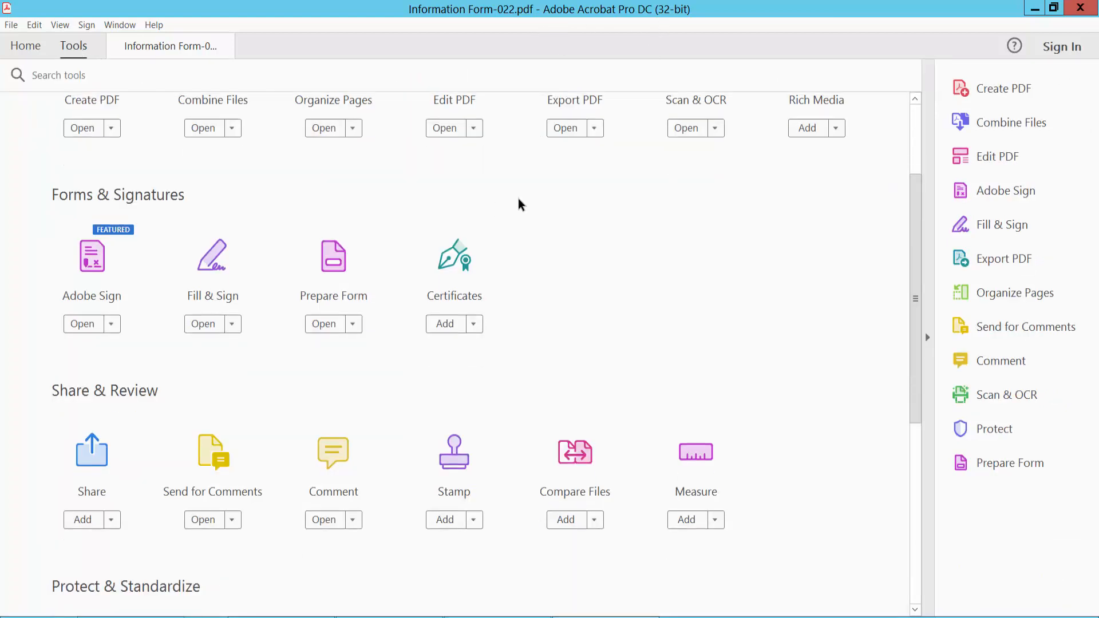
{"action": "scroll", "coordinate": [520, 204], "scroll_direction": "up", "scroll_amount": 3}
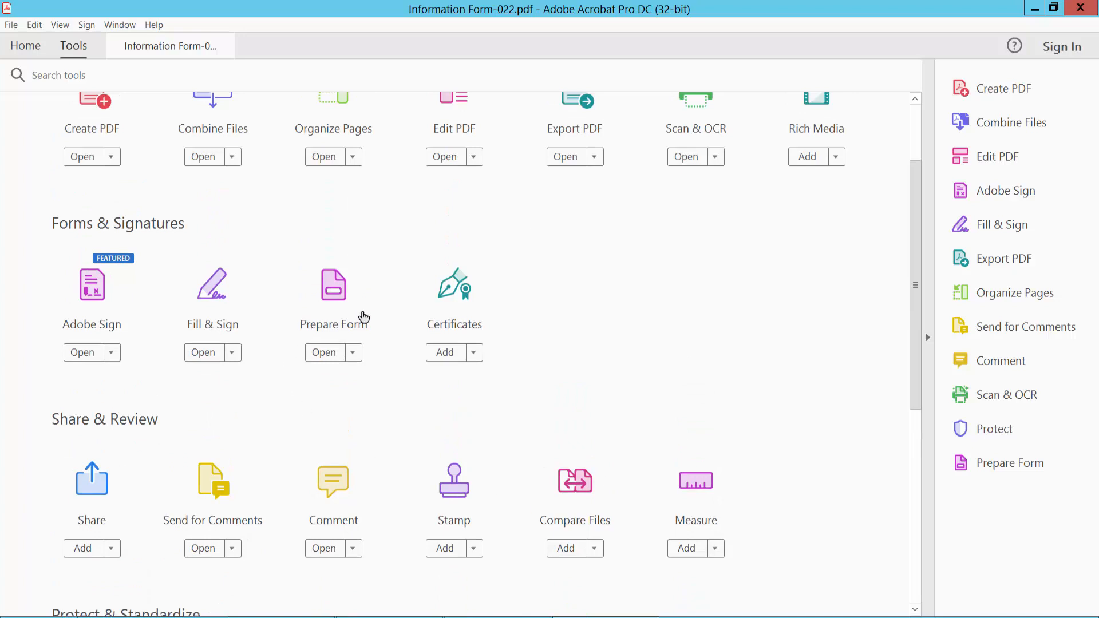
{"action": "left_click", "coordinate": [337, 298]}
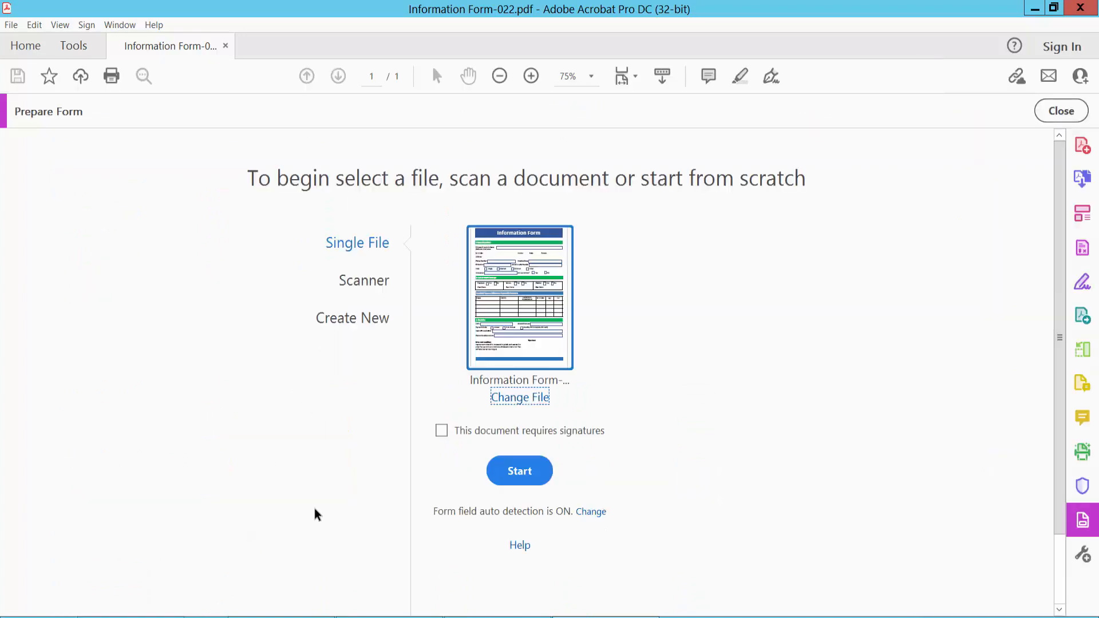
{"action": "left_click", "coordinate": [519, 473]}
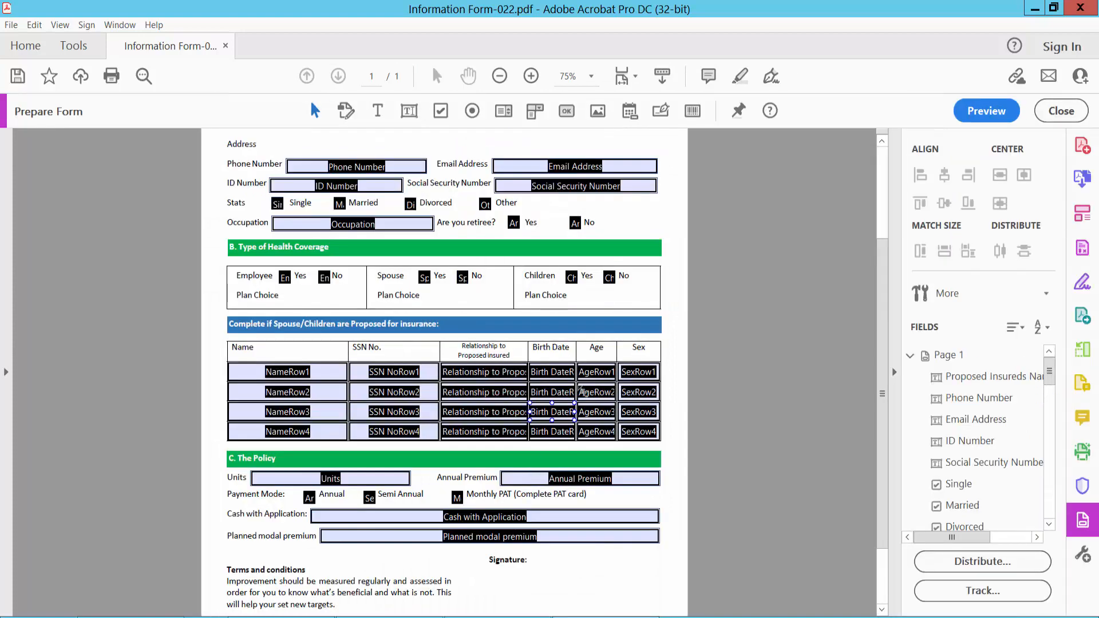
{"action": "left_click", "coordinate": [255, 426]}
{"action": "scroll", "coordinate": [477, 374], "scroll_direction": "up", "scroll_amount": 2}
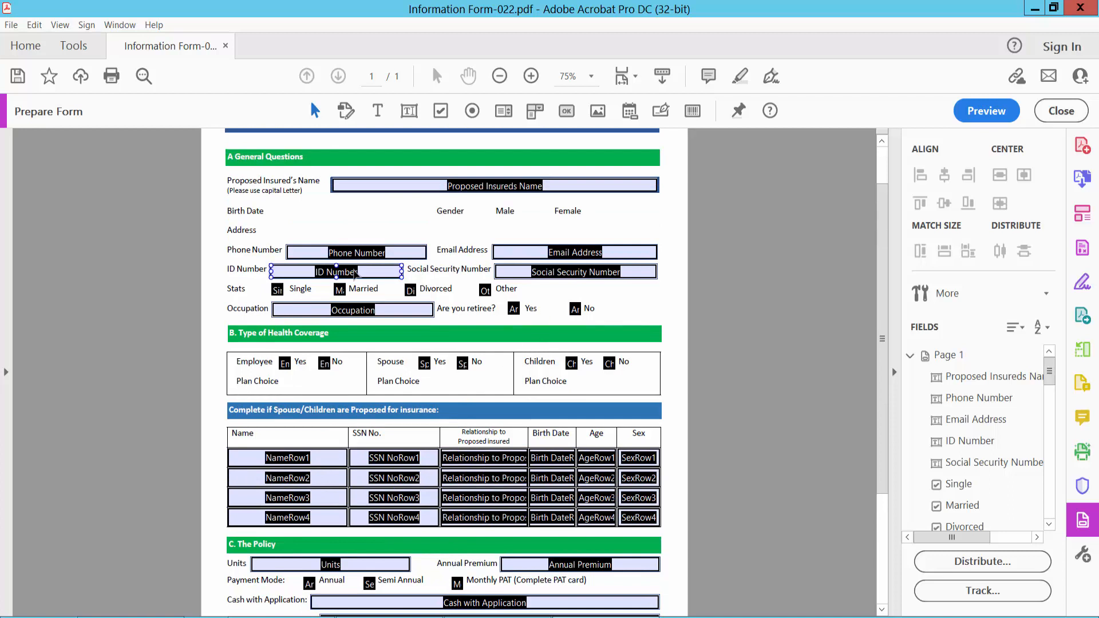
{"action": "scroll", "coordinate": [990, 116], "scroll_direction": "down", "scroll_amount": 1}
Step: Preview the form and enter "type tex and 2545" in the first row of the Relationship to Proposed insured column
{"action": "left_click", "coordinate": [986, 111]}
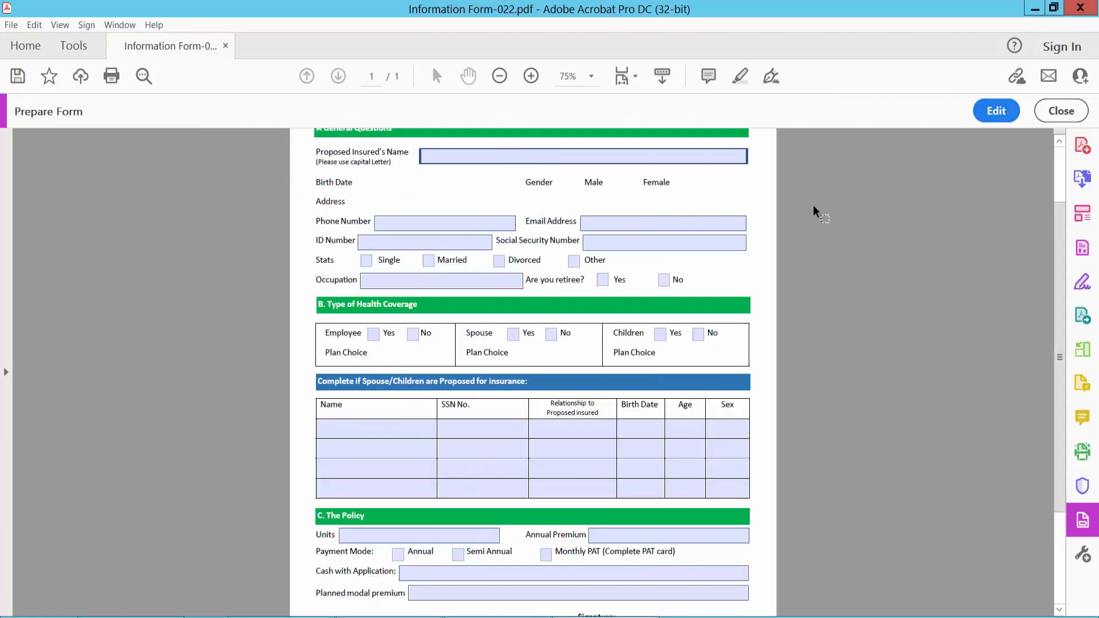
{"action": "left_click", "coordinate": [555, 429]}
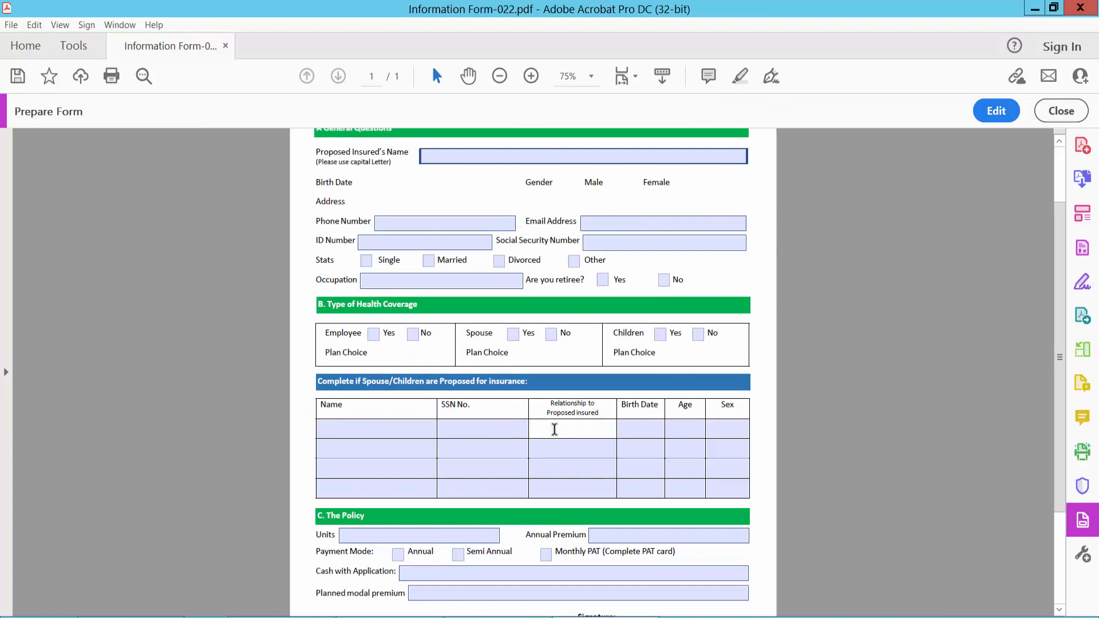
{"action": "type", "text": "type tex and"}
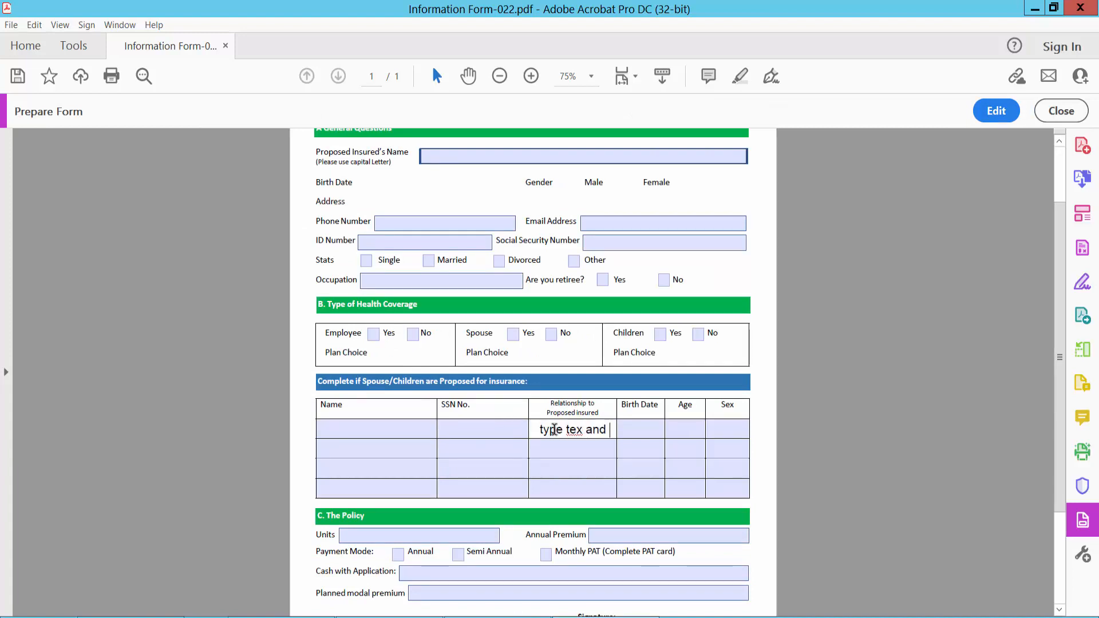
{"action": "type", "text": " 2545"}
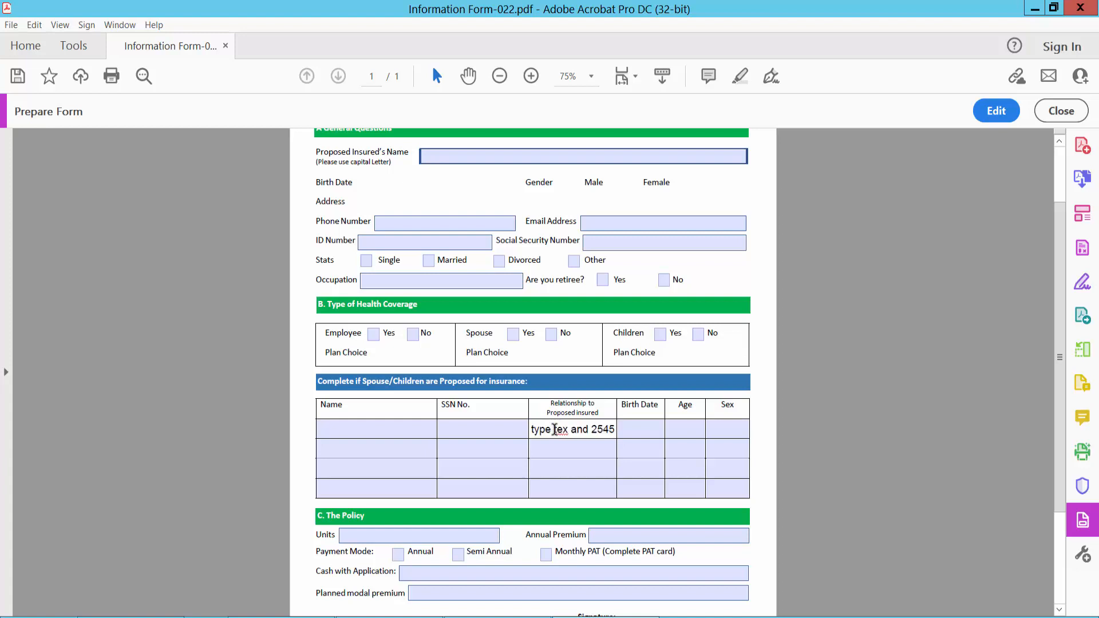
Step: Fill in 01/01/2023 in the first row of the SSN No. column and "this 215s" as the Proposed Insured's Name
{"action": "left_click", "coordinate": [460, 435]}
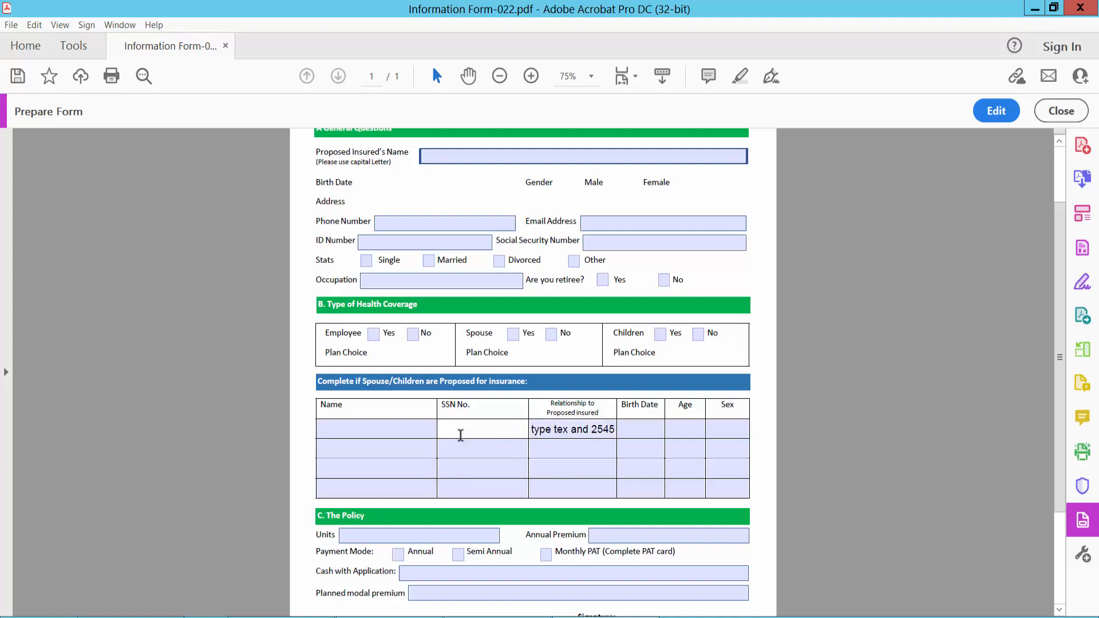
{"action": "type", "text": "01/01/2023"}
{"action": "scroll", "coordinate": [501, 403], "scroll_direction": "up", "scroll_amount": 1}
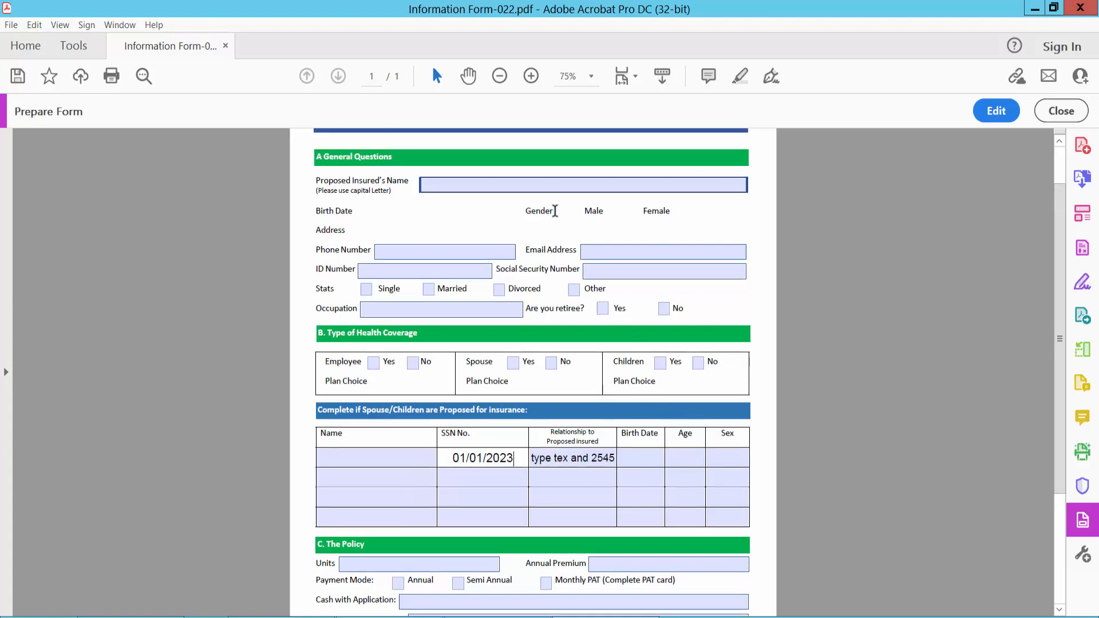
{"action": "left_click", "coordinate": [570, 186]}
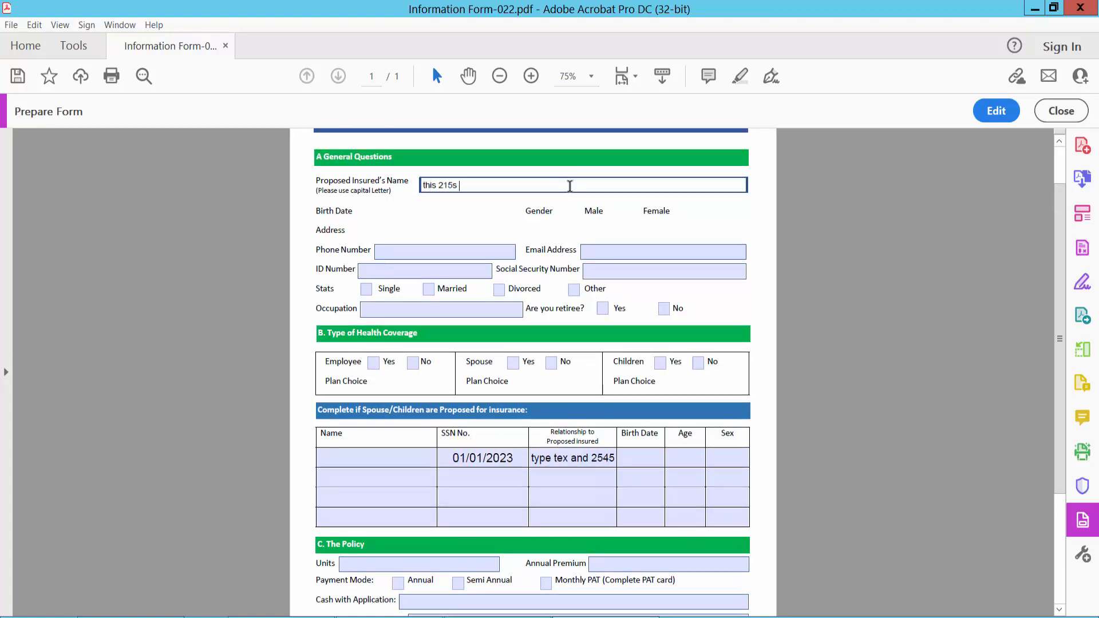
Step: Return to form editing and add a text field beside the Address label, extending to just below the Gender label
{"action": "left_click", "coordinate": [994, 111]}
{"action": "scroll", "coordinate": [672, 280], "scroll_direction": "up", "scroll_amount": 2, "text": "ctrl"}
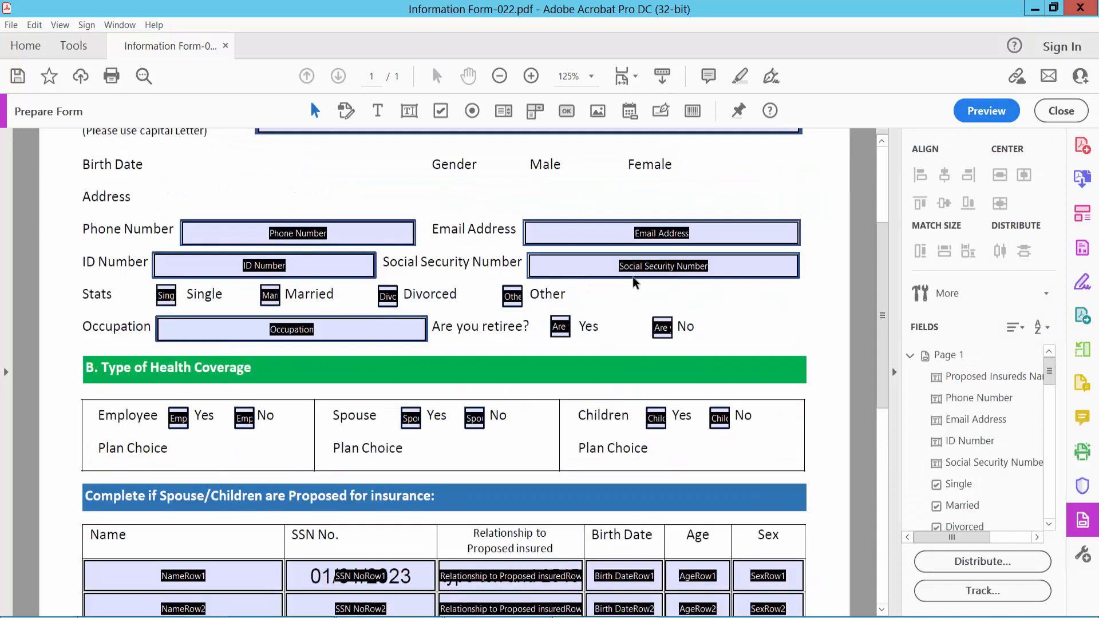
{"action": "left_click_drag", "start_coordinate": [306, 184], "coordinate": [344, 263]}
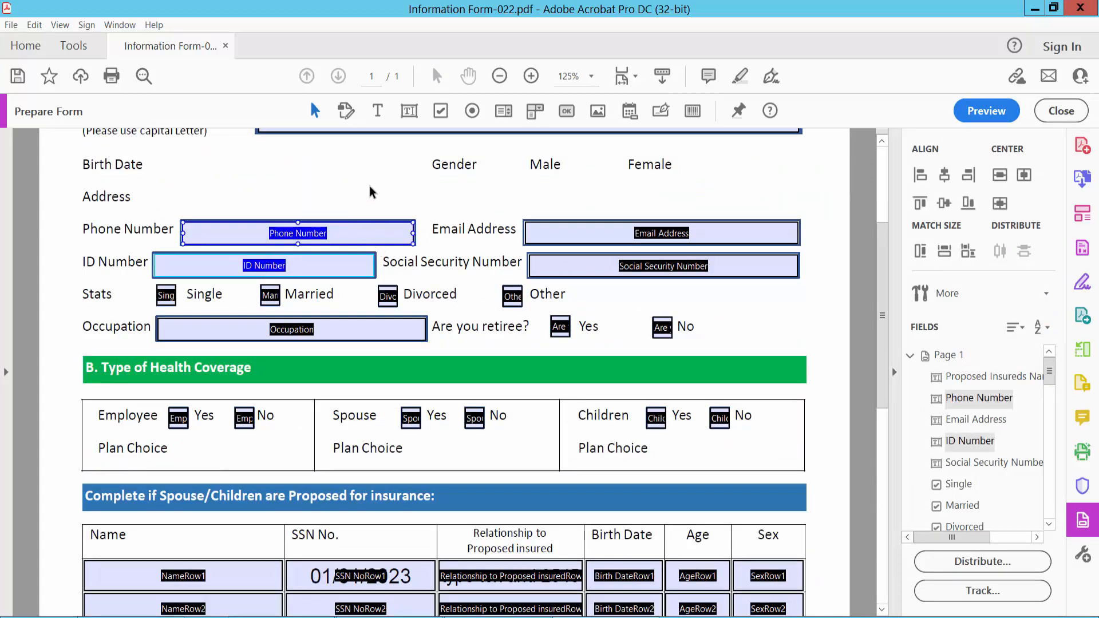
{"action": "left_click", "coordinate": [776, 172]}
{"action": "scroll", "coordinate": [765, 290], "scroll_direction": "up", "scroll_amount": 5}
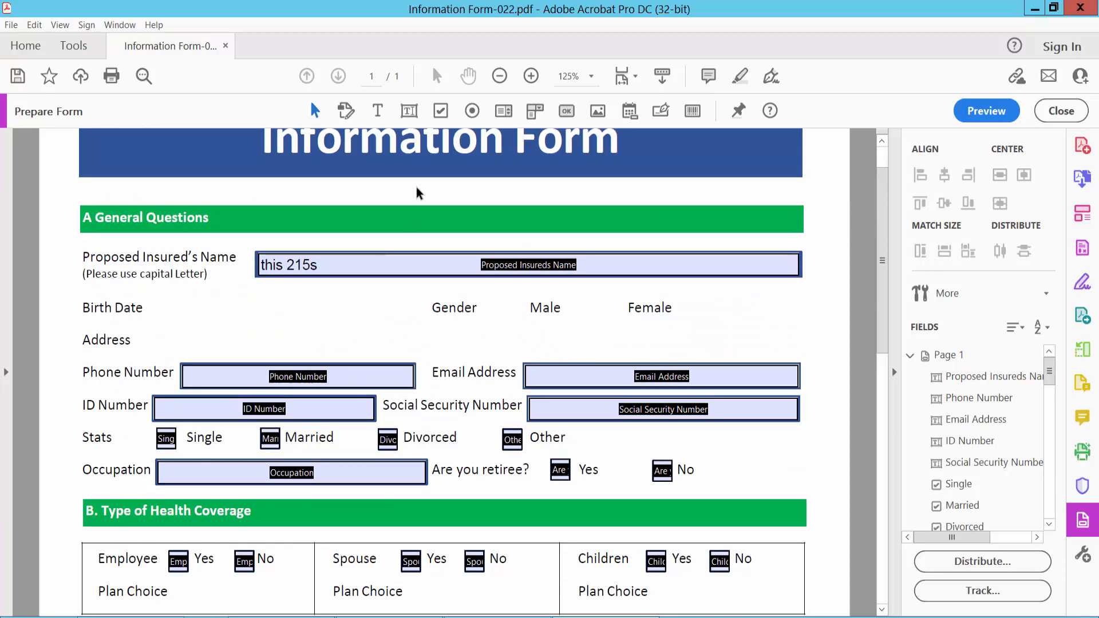
{"action": "left_click", "coordinate": [409, 111]}
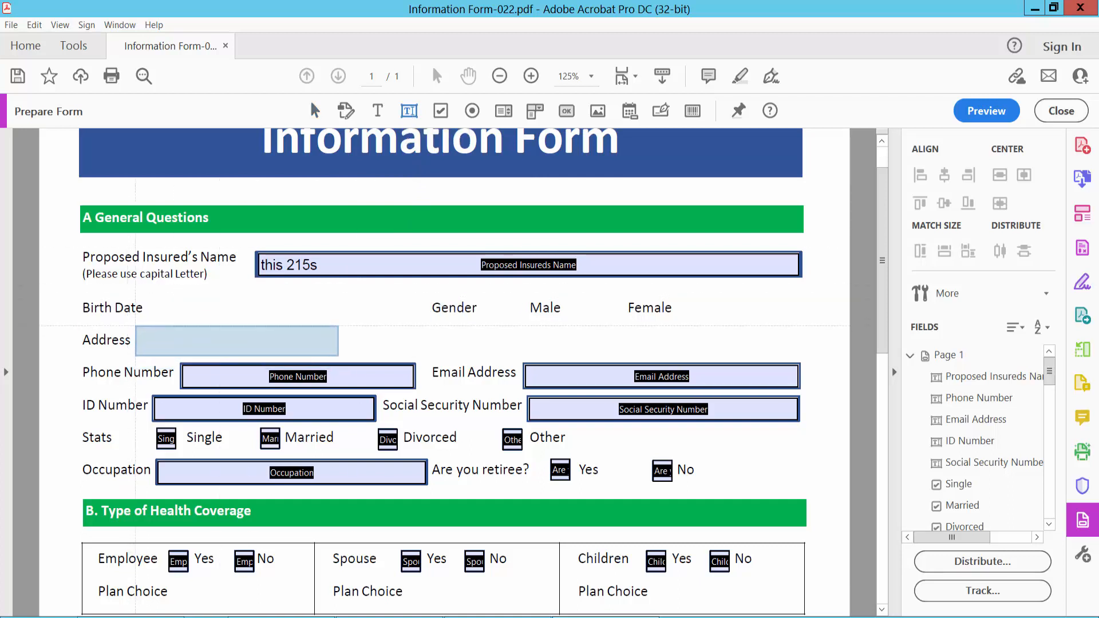
{"action": "left_click_drag", "start_coordinate": [137, 328], "coordinate": [432, 353]}
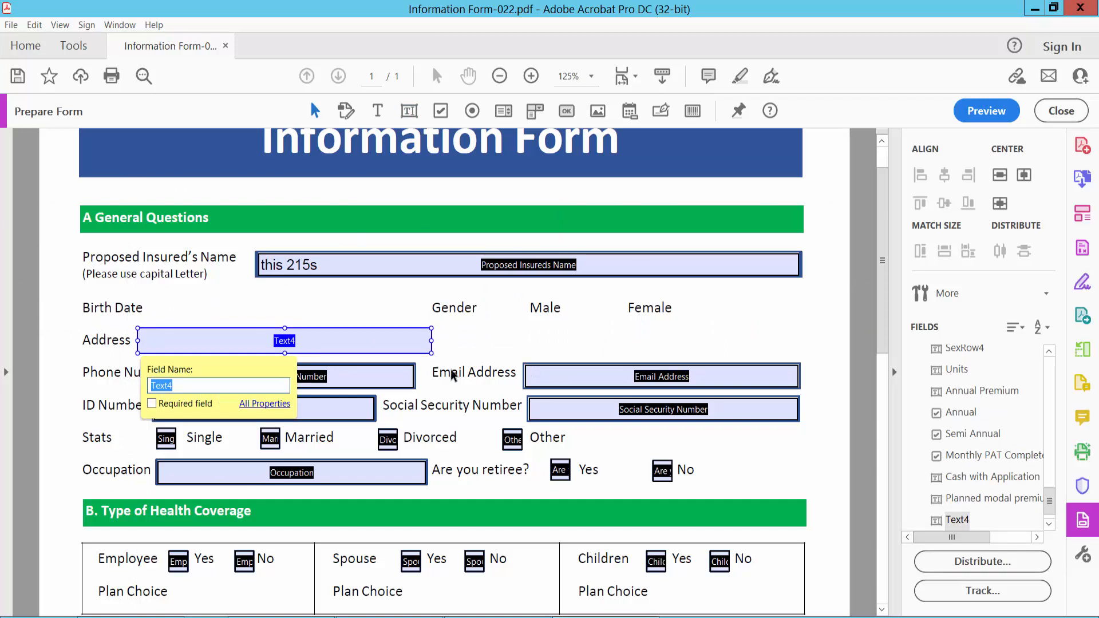
Step: Open the Address text field's properties and give it a green border with a white fill
{"action": "right_click", "coordinate": [358, 342]}
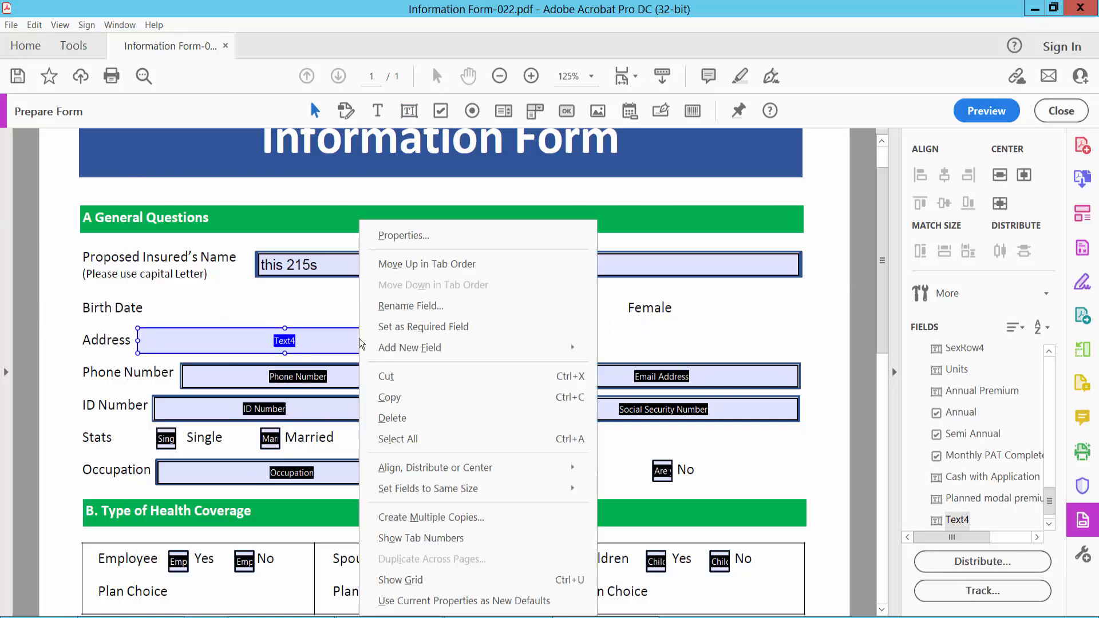
{"action": "left_click", "coordinate": [397, 235]}
{"action": "left_click_drag", "start_coordinate": [771, 120], "coordinate": [664, 120]}
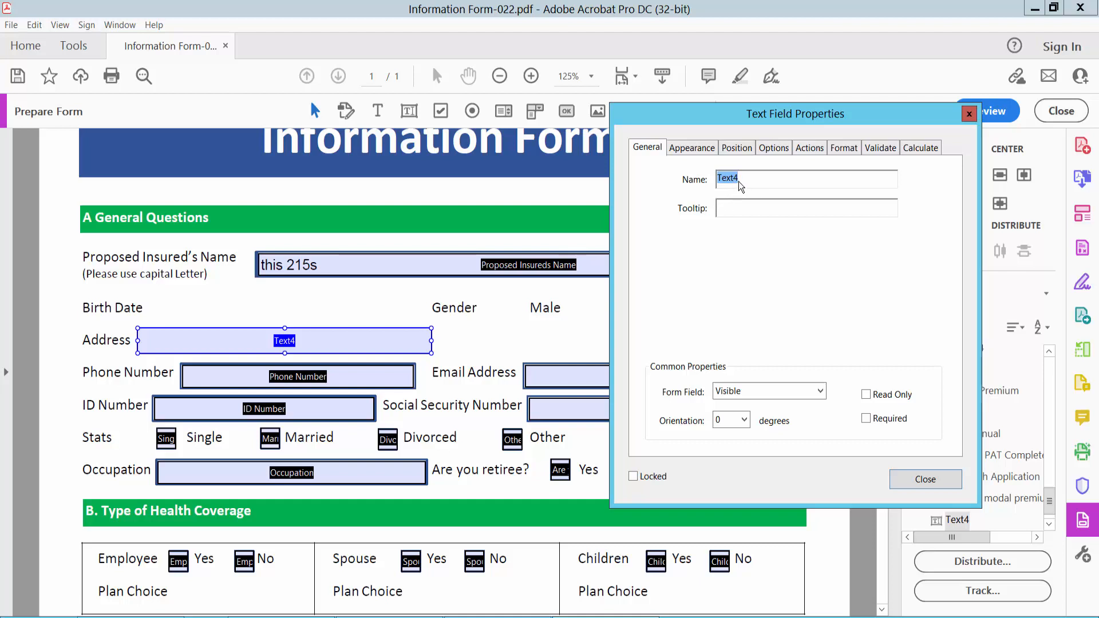
{"action": "left_click", "coordinate": [743, 210]}
{"action": "left_click", "coordinate": [821, 393]}
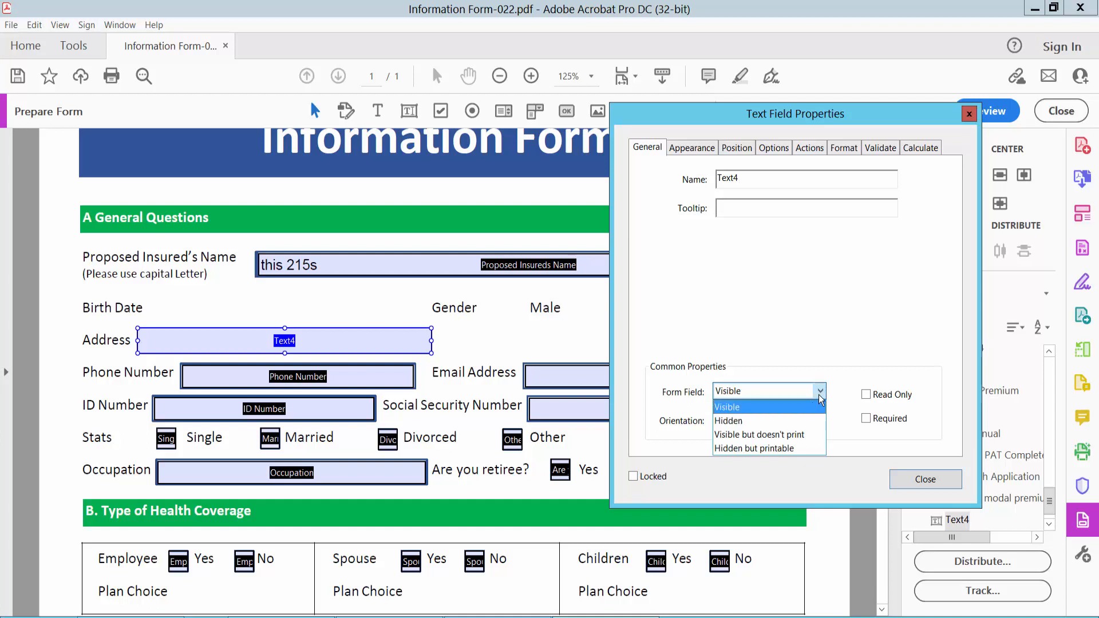
{"action": "left_click", "coordinate": [821, 394]}
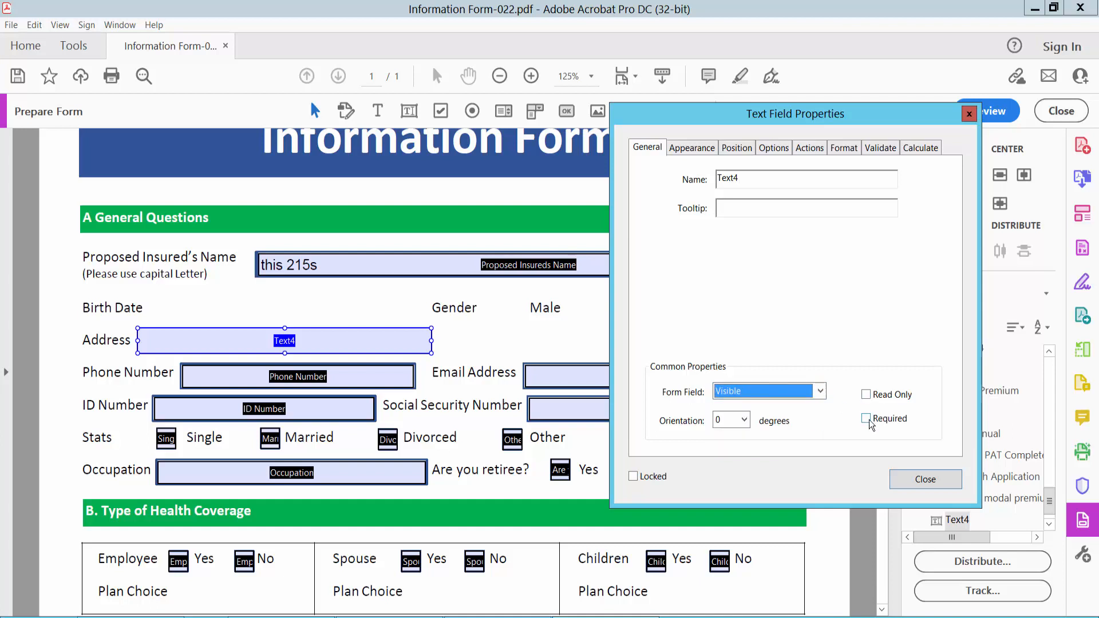
{"action": "left_click", "coordinate": [696, 150]}
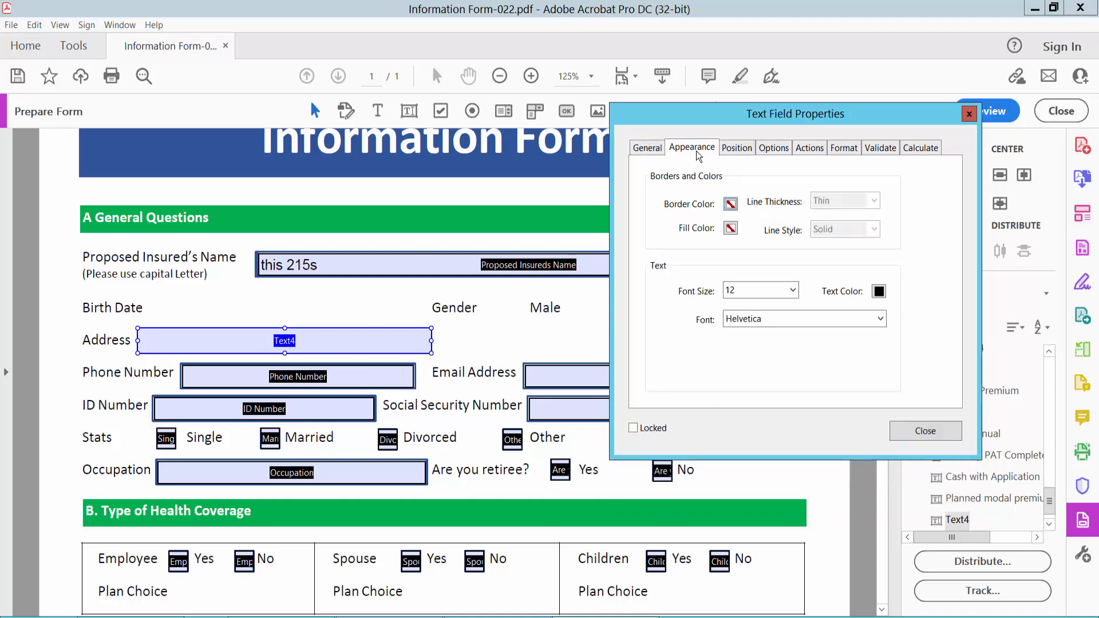
{"action": "left_click", "coordinate": [731, 205]}
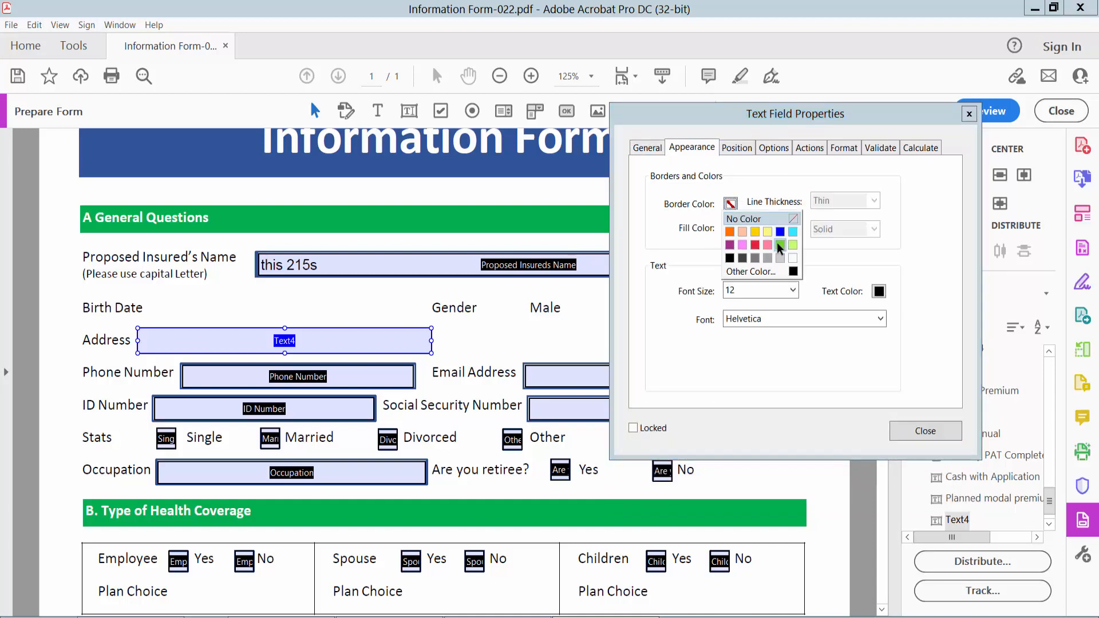
{"action": "left_click", "coordinate": [781, 249]}
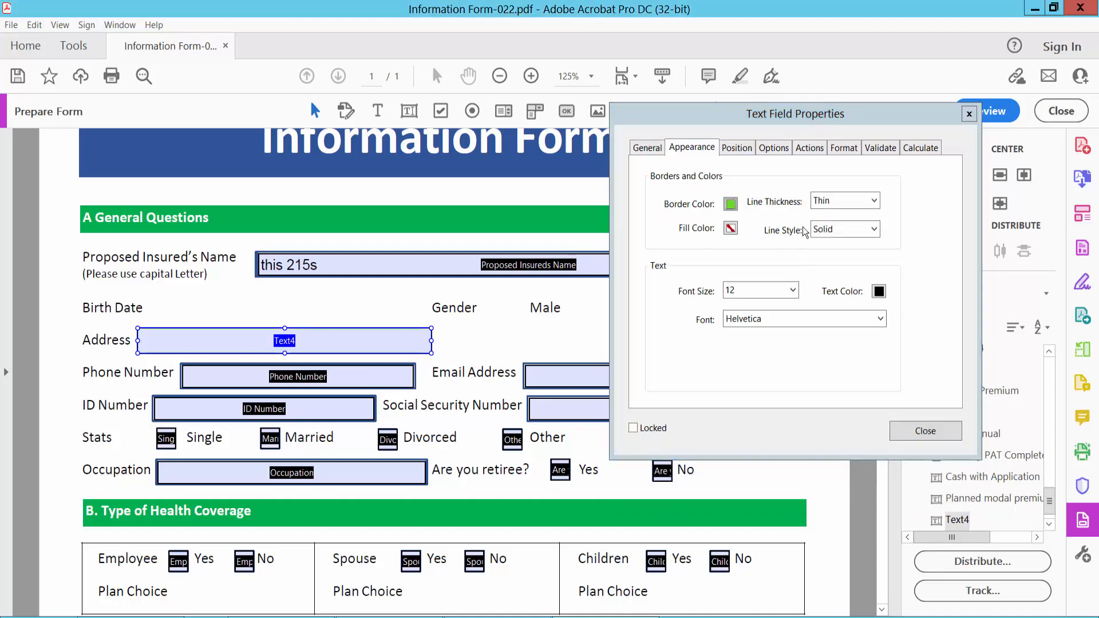
{"action": "left_click", "coordinate": [730, 228]}
{"action": "left_click", "coordinate": [793, 282]}
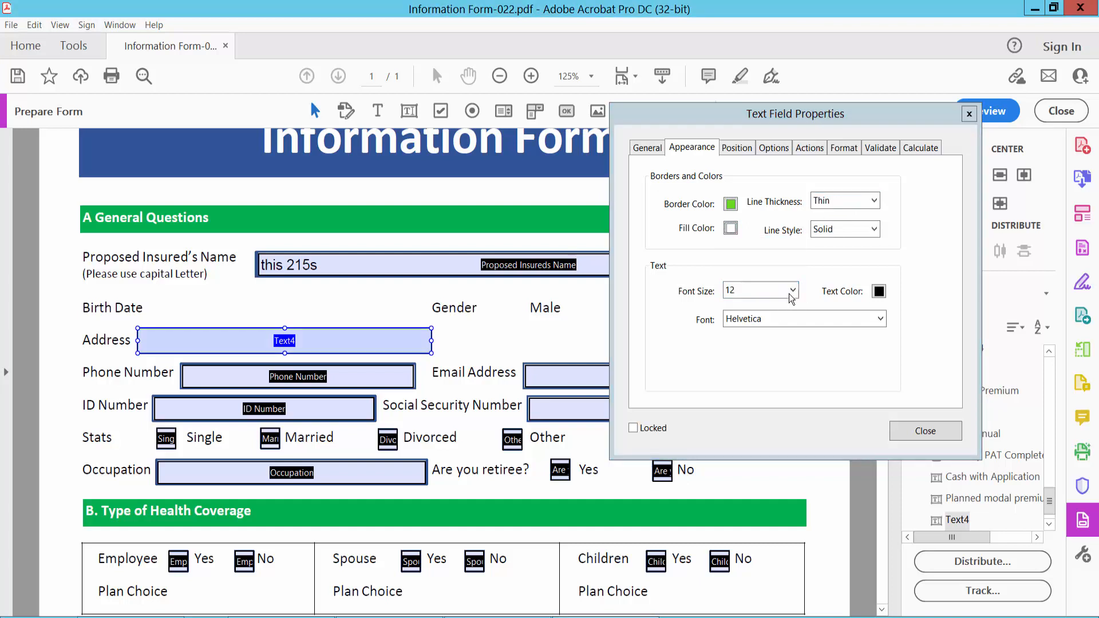
Step: Set the Address field's font size to Auto and check the available text colors
{"action": "left_click", "coordinate": [793, 290]}
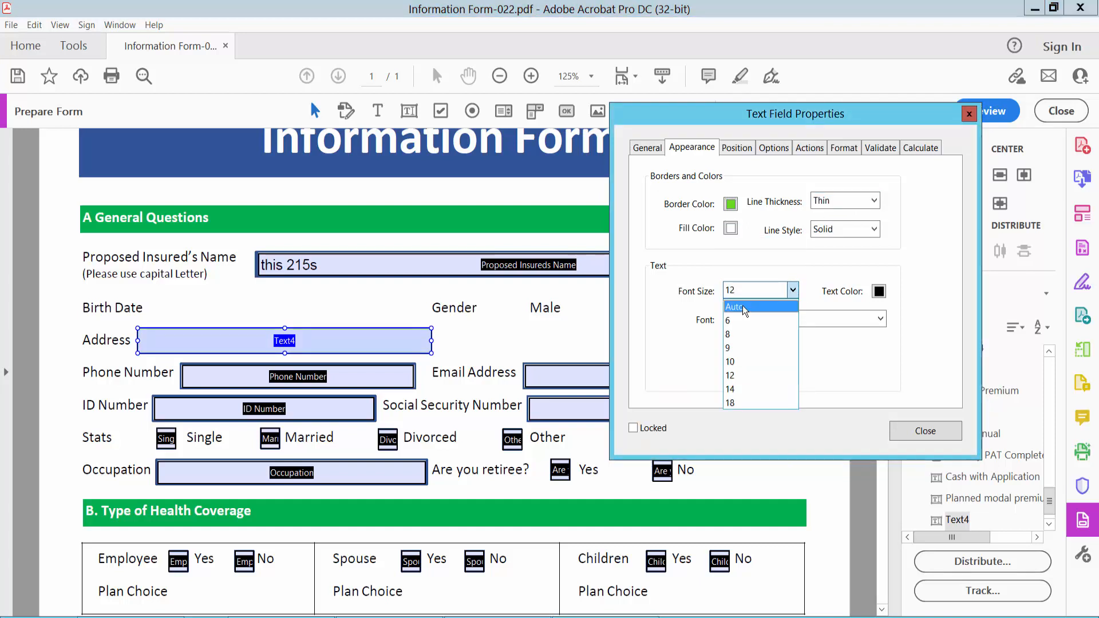
{"action": "left_click", "coordinate": [743, 306]}
{"action": "left_click", "coordinate": [879, 292]}
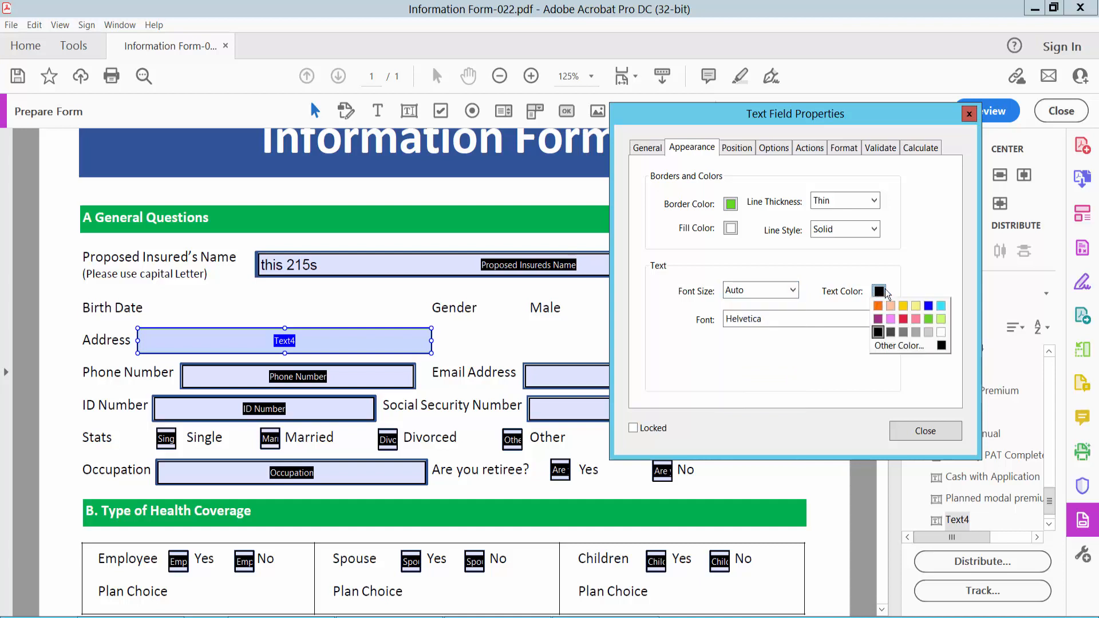
{"action": "left_click", "coordinate": [930, 313]}
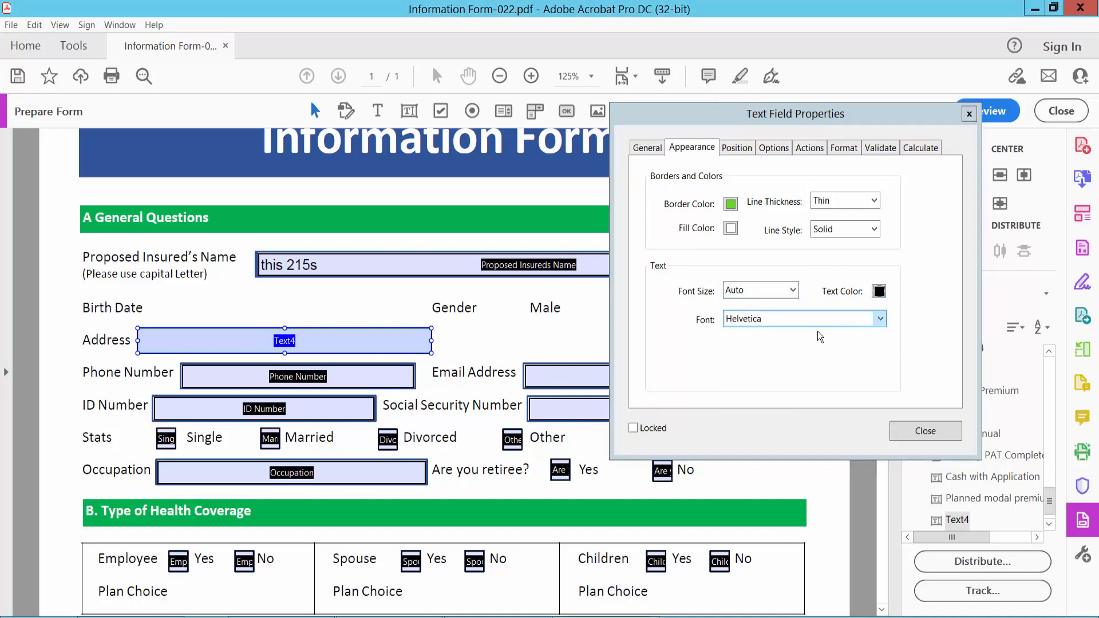
Step: Set the Address field's text alignment to Center in its options
{"action": "left_click", "coordinate": [778, 147]}
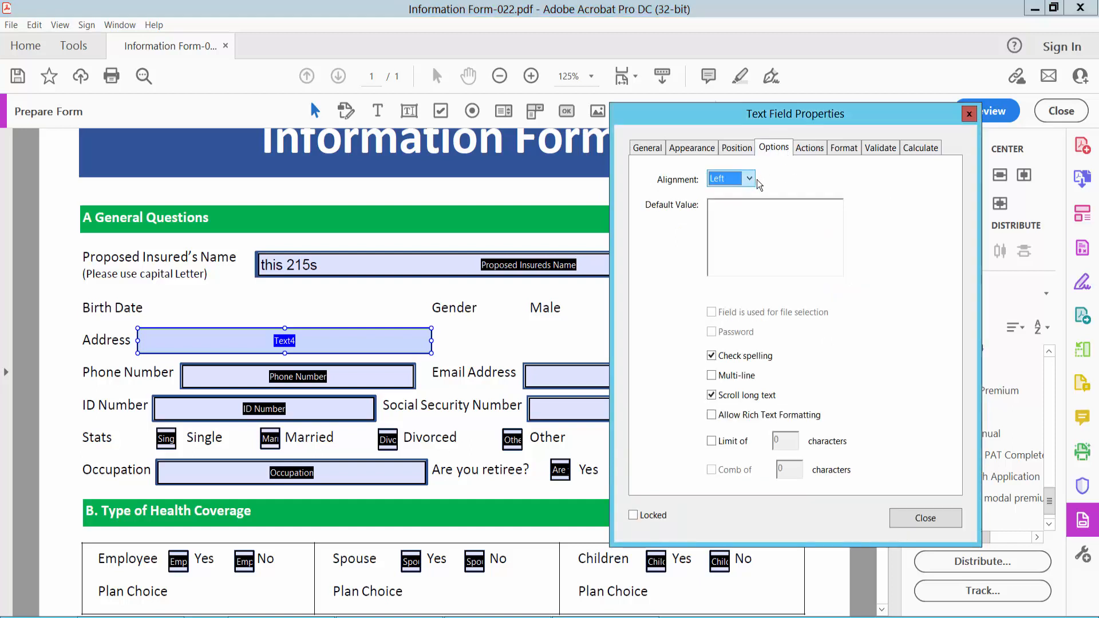
{"action": "left_click", "coordinate": [749, 180]}
{"action": "left_click", "coordinate": [749, 180]}
{"action": "left_click", "coordinate": [747, 180]}
{"action": "left_click", "coordinate": [729, 208]}
Step: Try the Multi-line option and a character limit on the Address field
{"action": "left_click", "coordinate": [713, 377]}
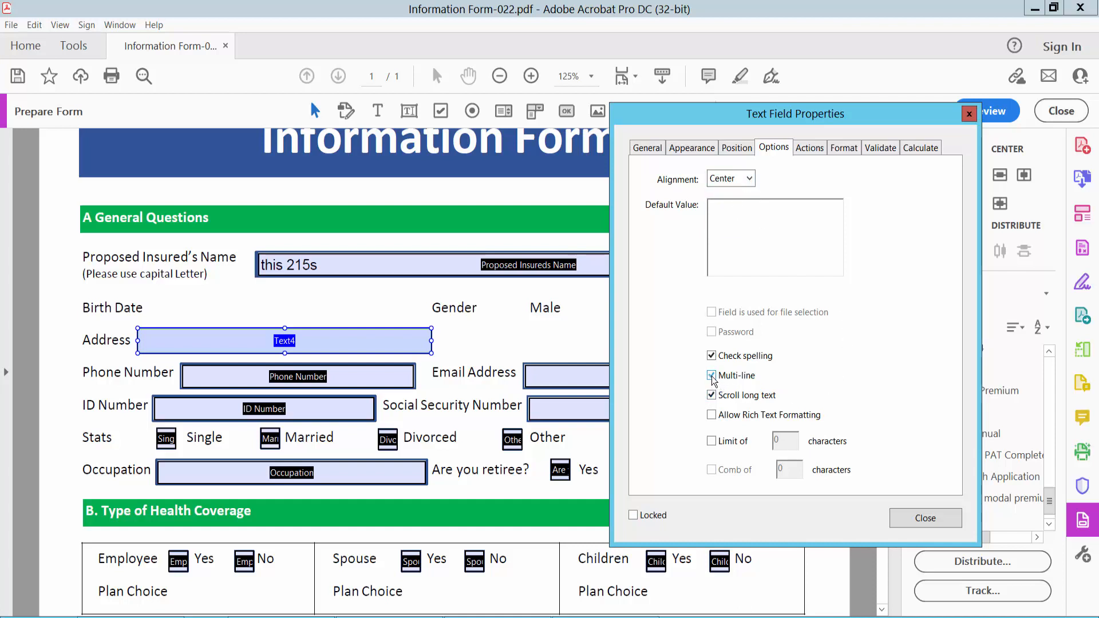
{"action": "left_click", "coordinate": [713, 376]}
{"action": "left_click", "coordinate": [713, 442]}
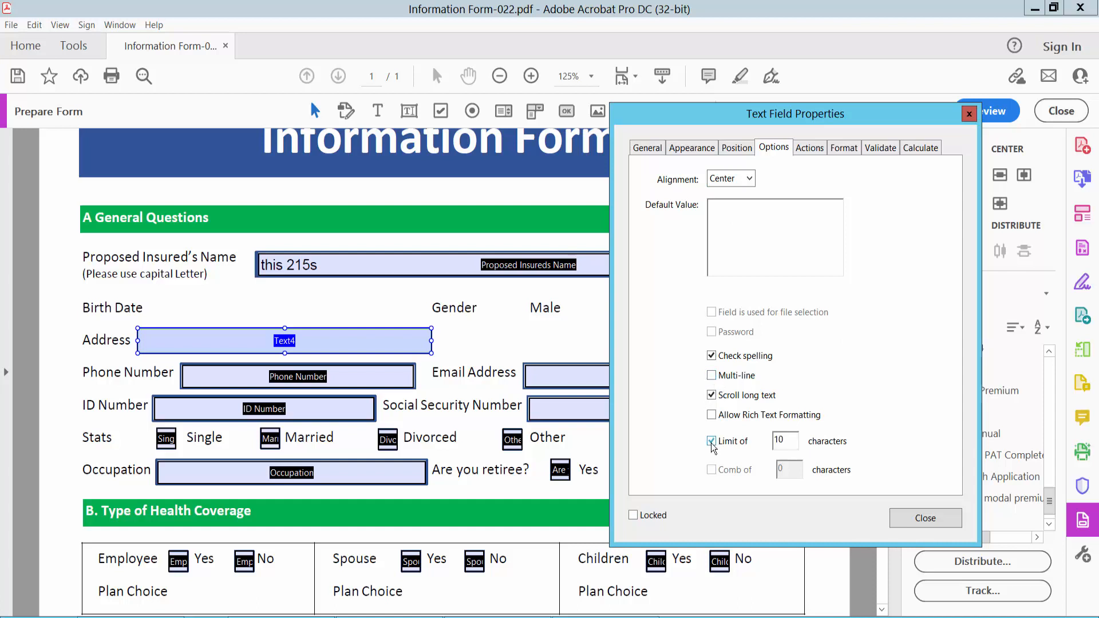
{"action": "left_click", "coordinate": [713, 441]}
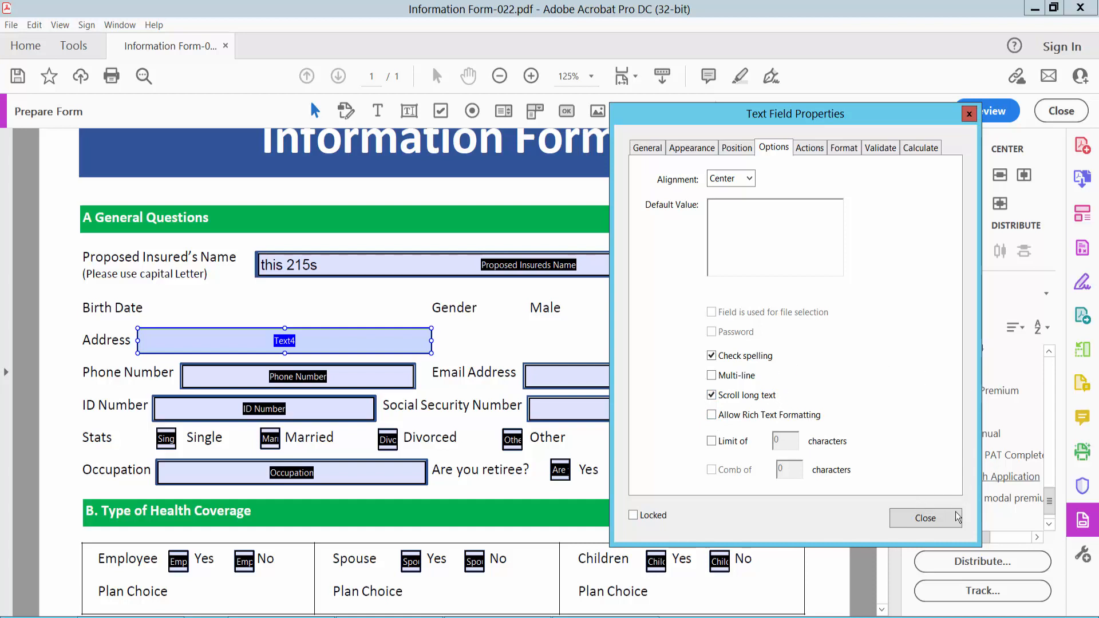
Step: Close the field properties, preview the form and enter "type text 1545" in the Address field
{"action": "left_click", "coordinate": [923, 518]}
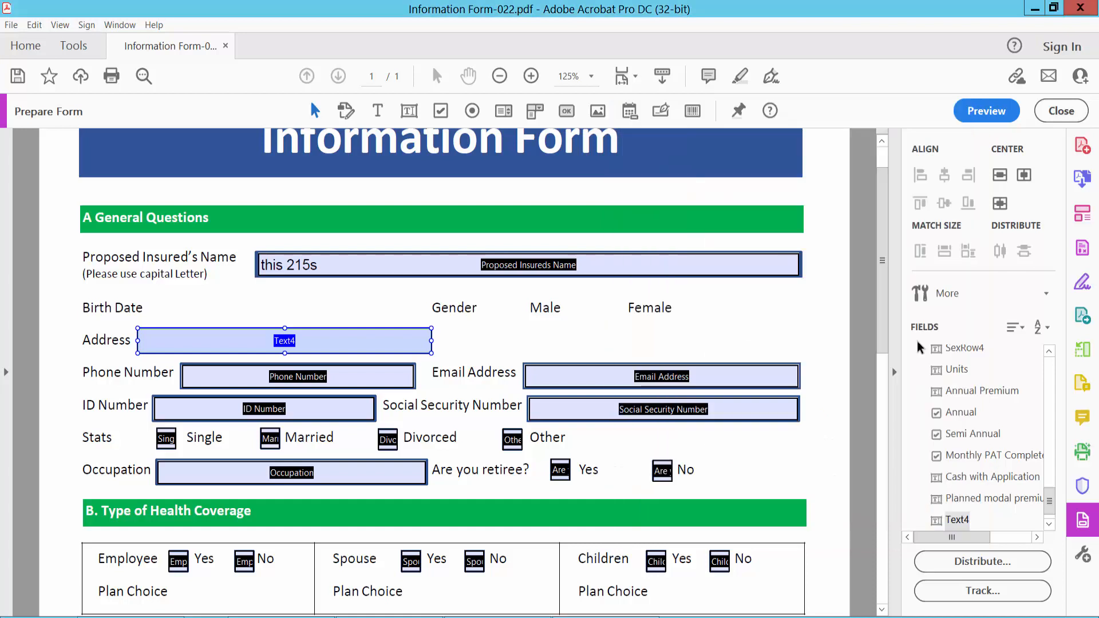
{"action": "left_click", "coordinate": [977, 111]}
{"action": "left_click", "coordinate": [330, 348]}
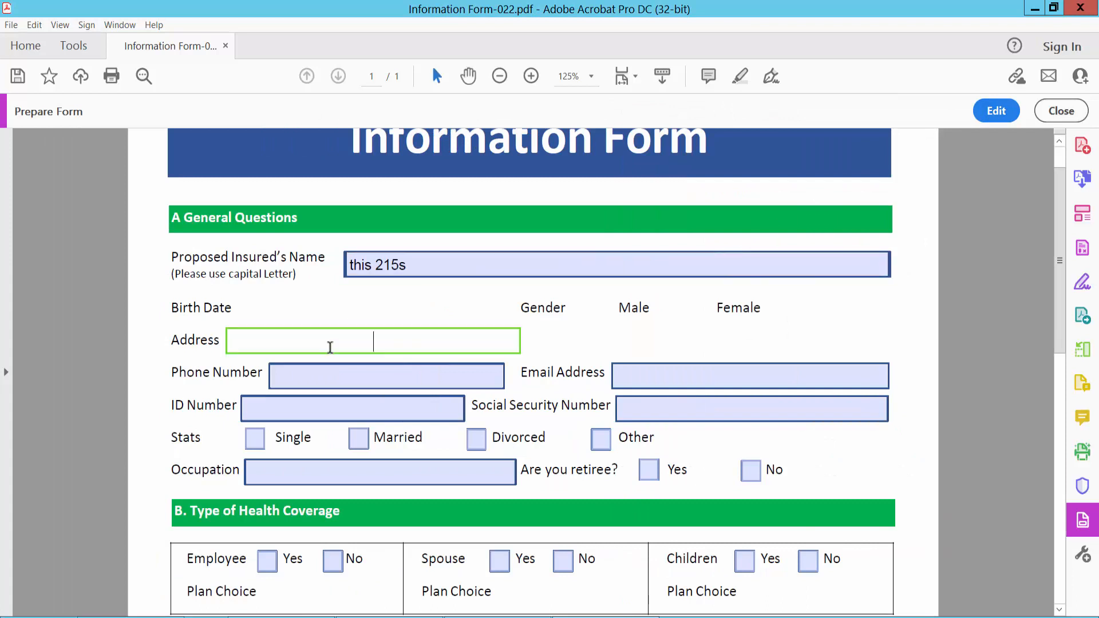
{"action": "type", "text": "type text 1545"}
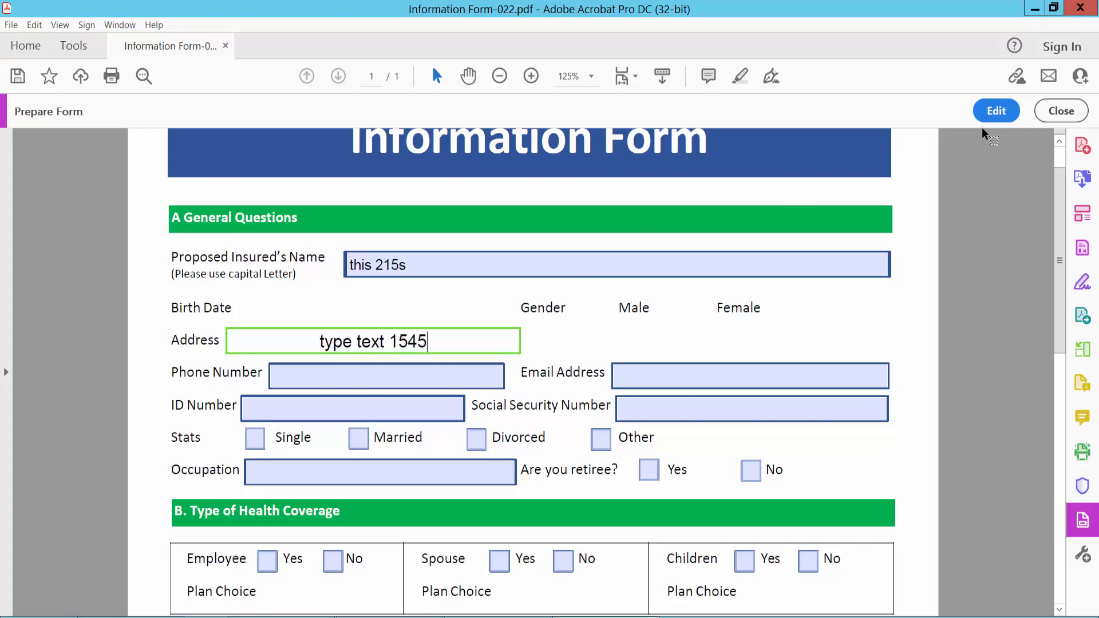
Step: Return to form editing and place two radio buttons of the same group in the Gender row, one before Male and one before Female
{"action": "left_click", "coordinate": [996, 112]}
{"action": "scroll", "coordinate": [782, 284], "scroll_direction": "up", "scroll_amount": 1}
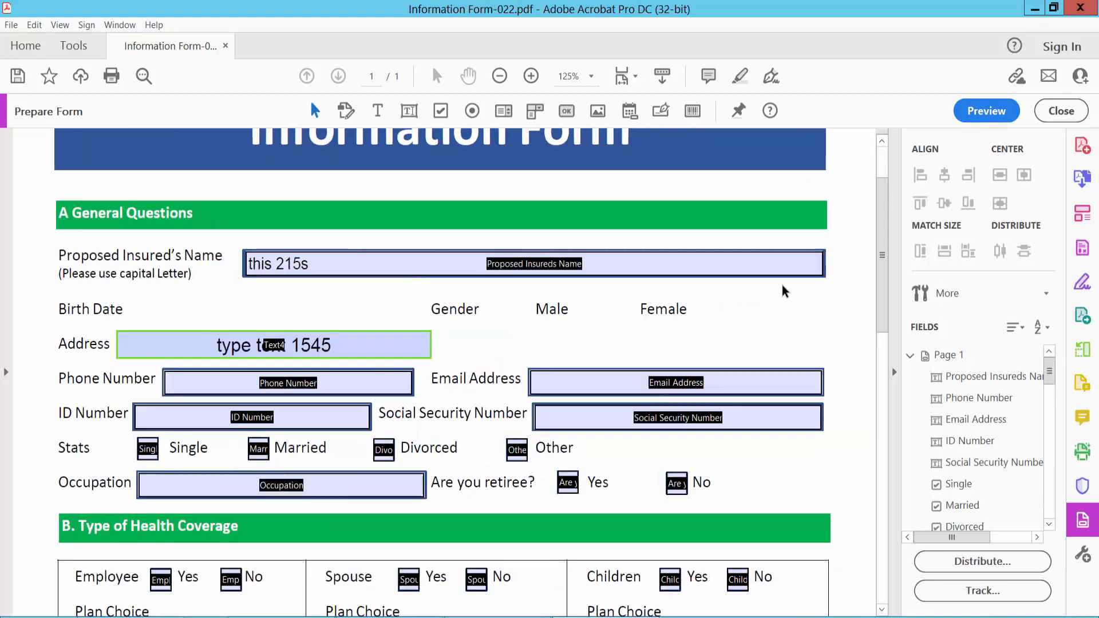
{"action": "scroll", "coordinate": [782, 284], "scroll_direction": "up", "scroll_amount": 1}
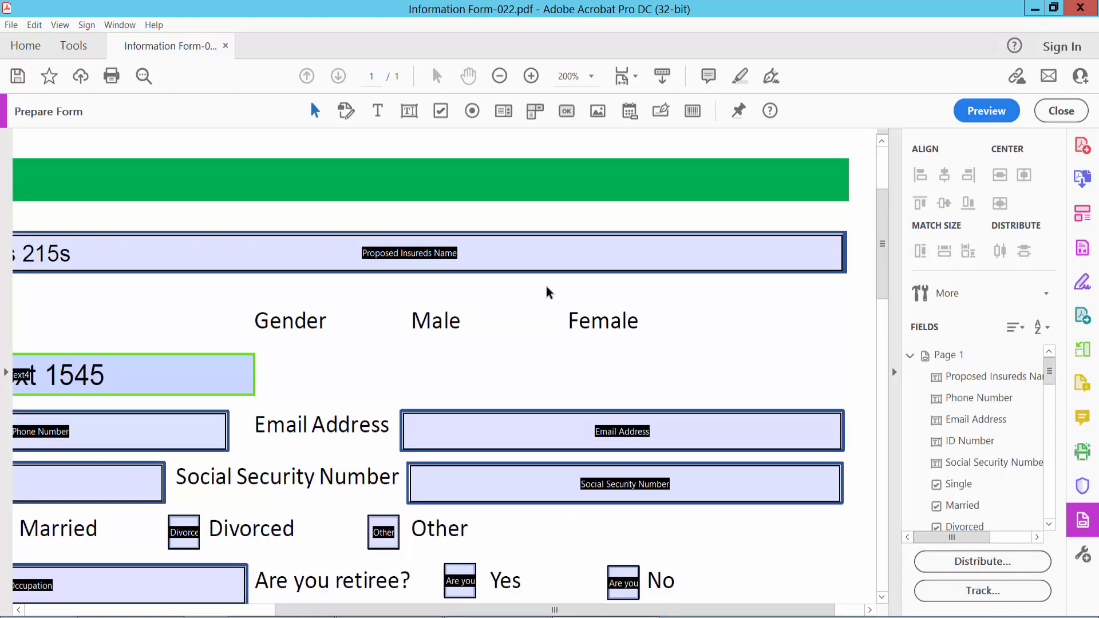
{"action": "left_click", "coordinate": [472, 111]}
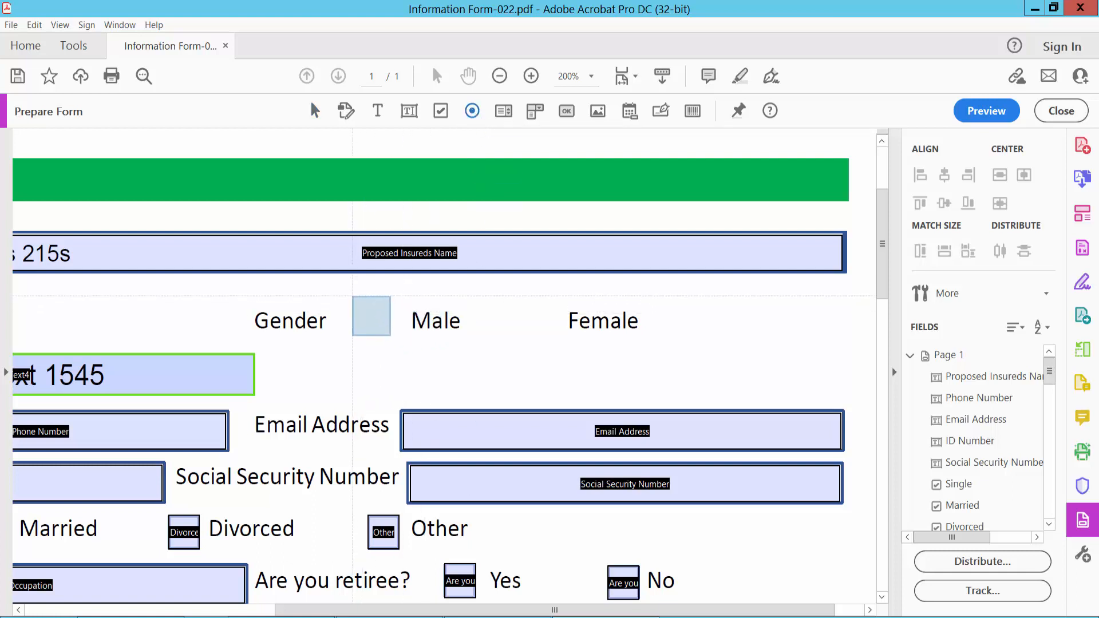
{"action": "left_click_drag", "start_coordinate": [387, 315], "coordinate": [405, 343]}
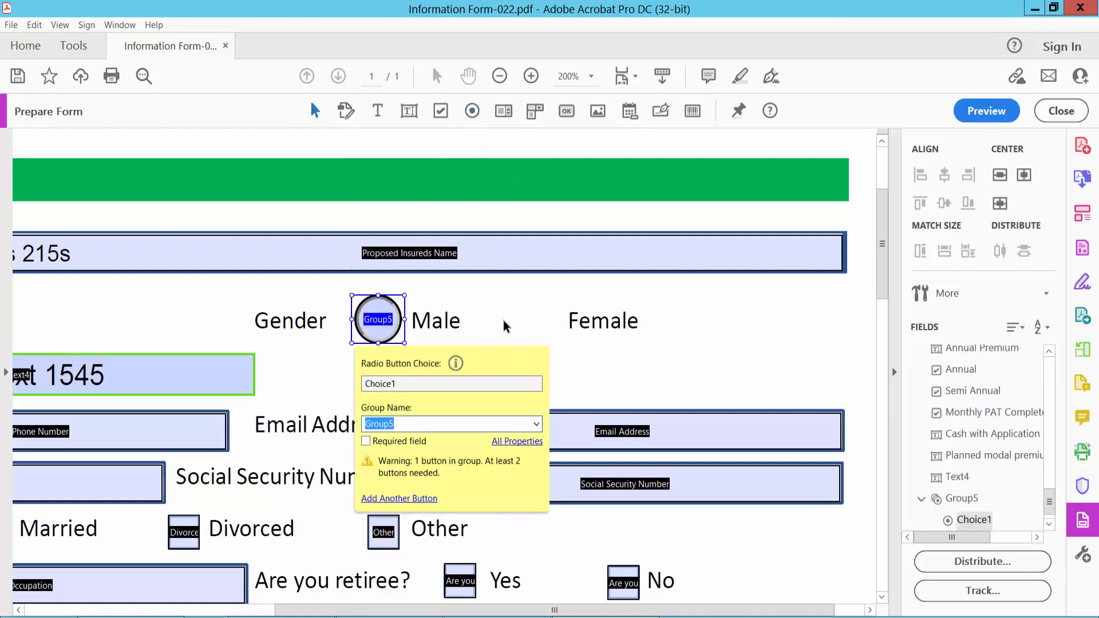
{"action": "left_click", "coordinate": [472, 111]}
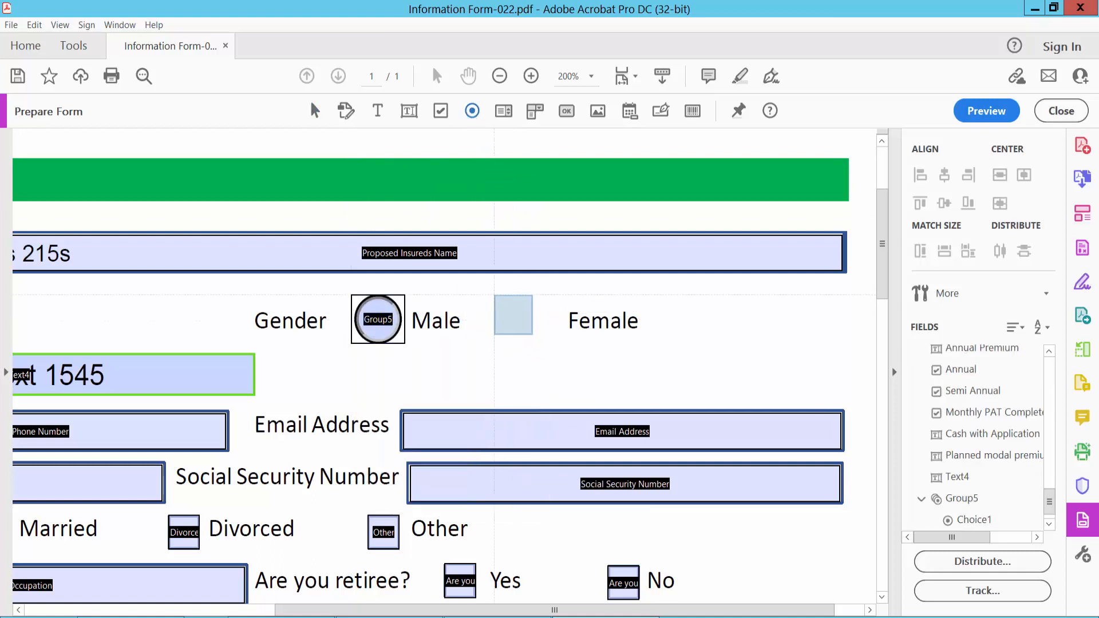
{"action": "left_click_drag", "start_coordinate": [494, 294], "coordinate": [554, 348]}
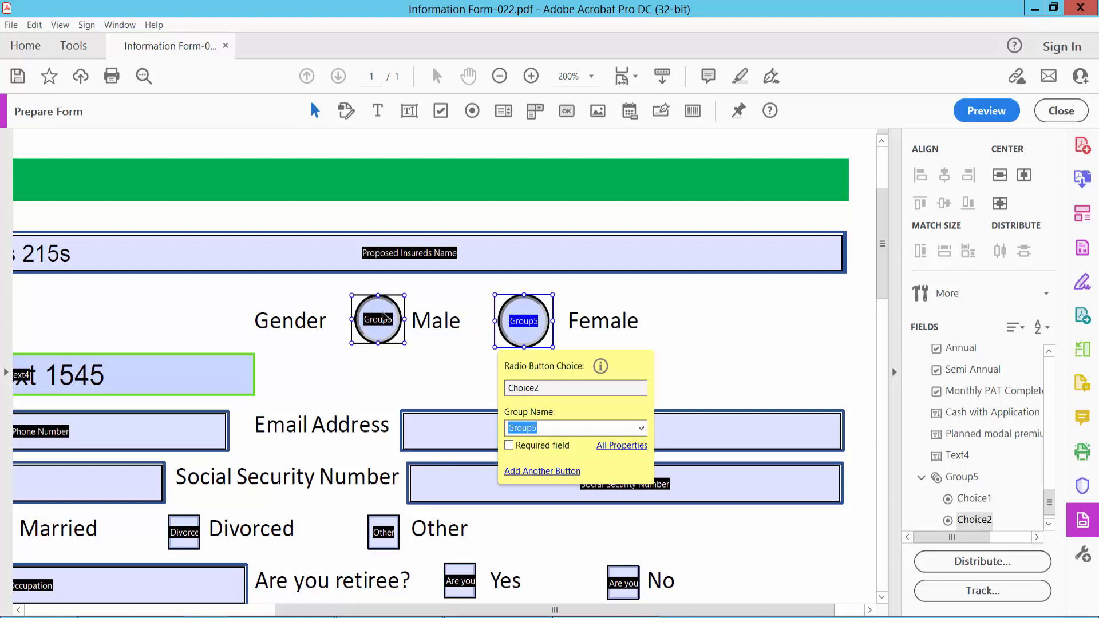
Step: Check the group name in the general properties of the Male and Female radio buttons
{"action": "right_click", "coordinate": [383, 318]}
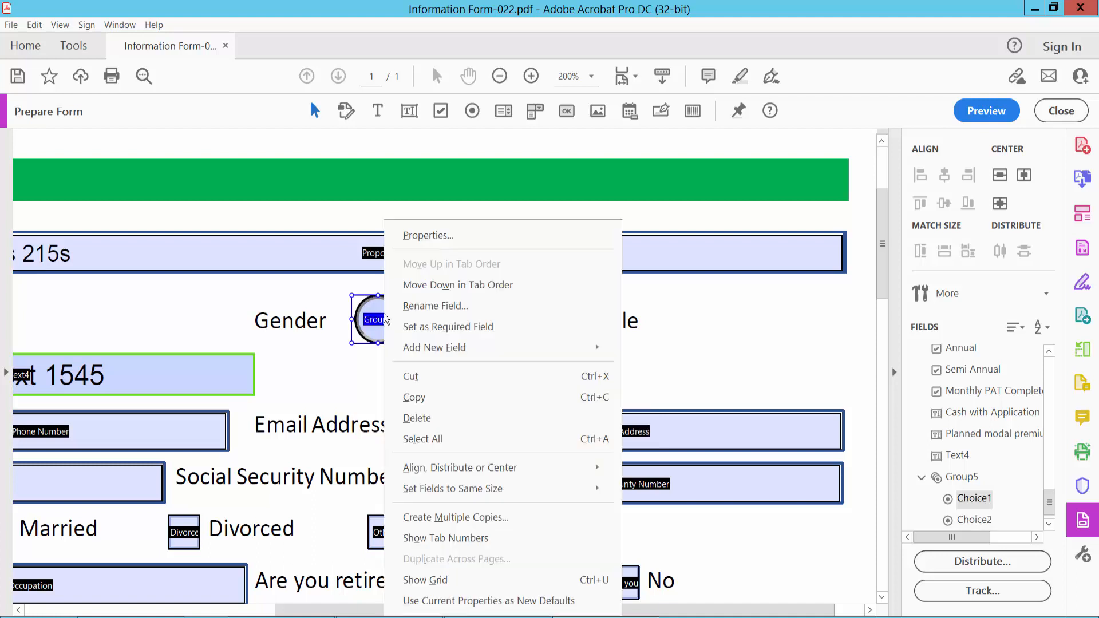
{"action": "left_click", "coordinate": [427, 235]}
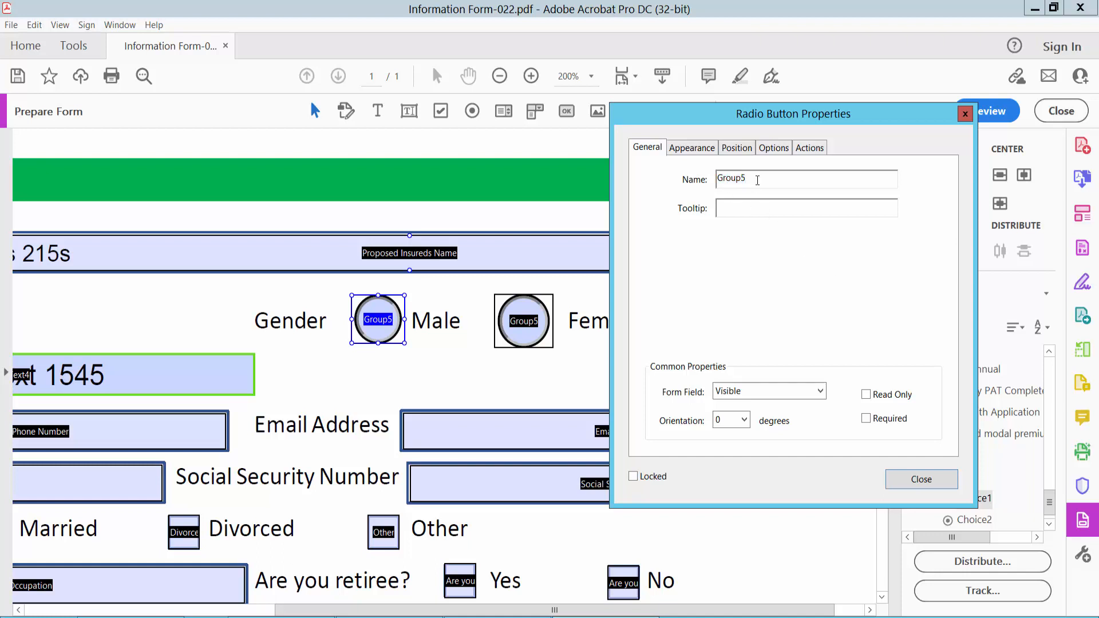
{"action": "left_click", "coordinate": [918, 479]}
{"action": "right_click", "coordinate": [525, 319]}
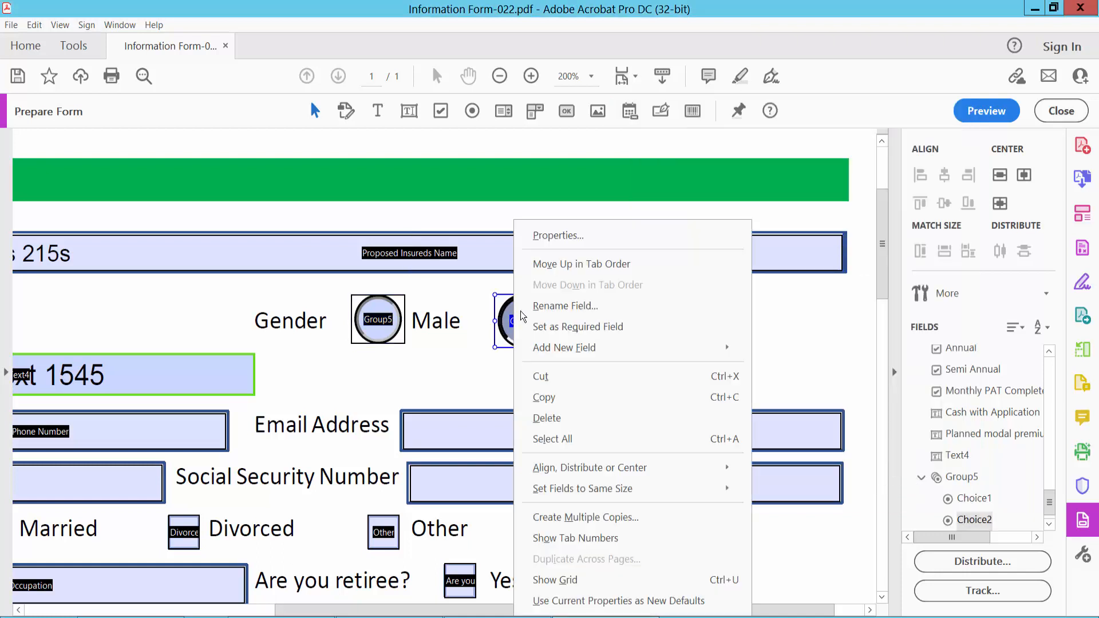
{"action": "left_click", "coordinate": [532, 233]}
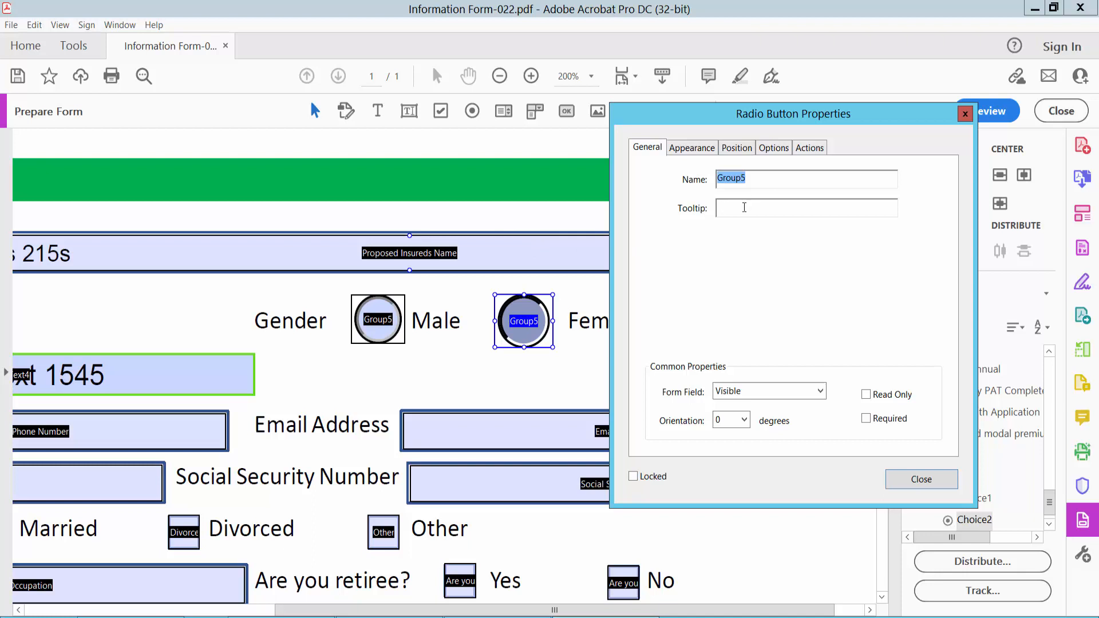
{"action": "left_click", "coordinate": [920, 481]}
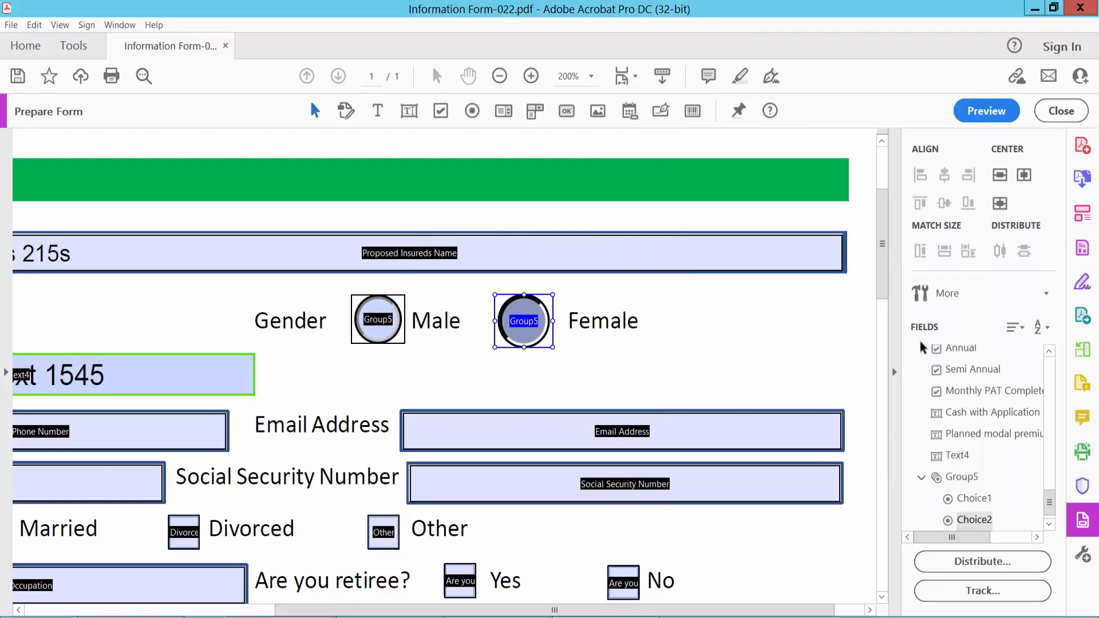
Step: Preview the form and alternate the Gender selection between Male and Female, ending on Male
{"action": "left_click", "coordinate": [993, 113]}
{"action": "left_click", "coordinate": [509, 320]}
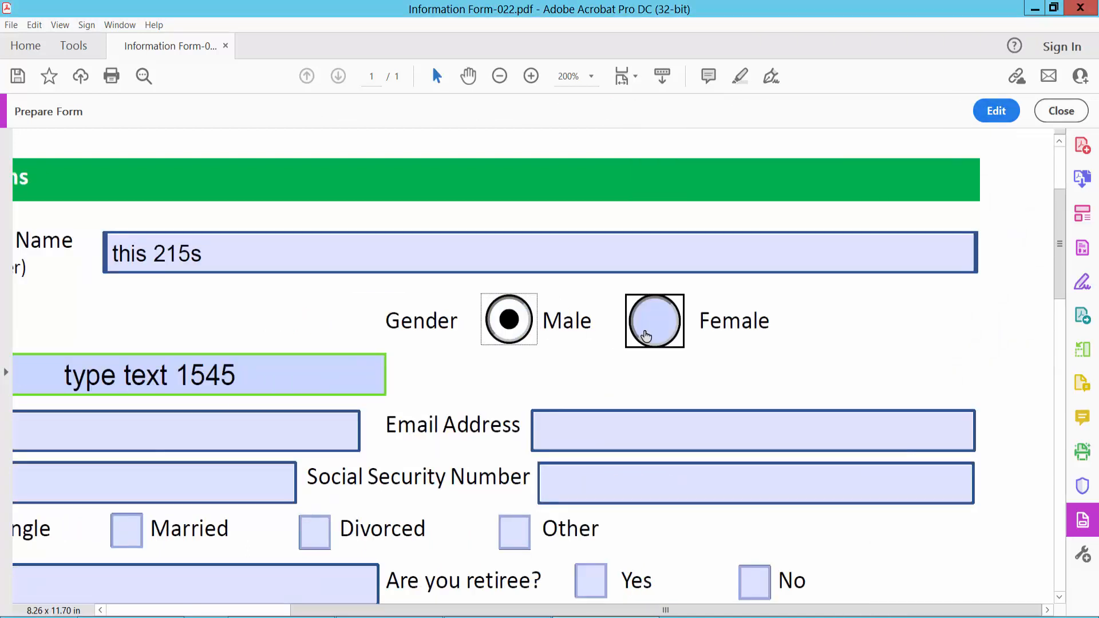
{"action": "left_click", "coordinate": [658, 323]}
{"action": "left_click", "coordinate": [509, 321]}
{"action": "left_click", "coordinate": [644, 323]}
{"action": "left_click", "coordinate": [513, 323]}
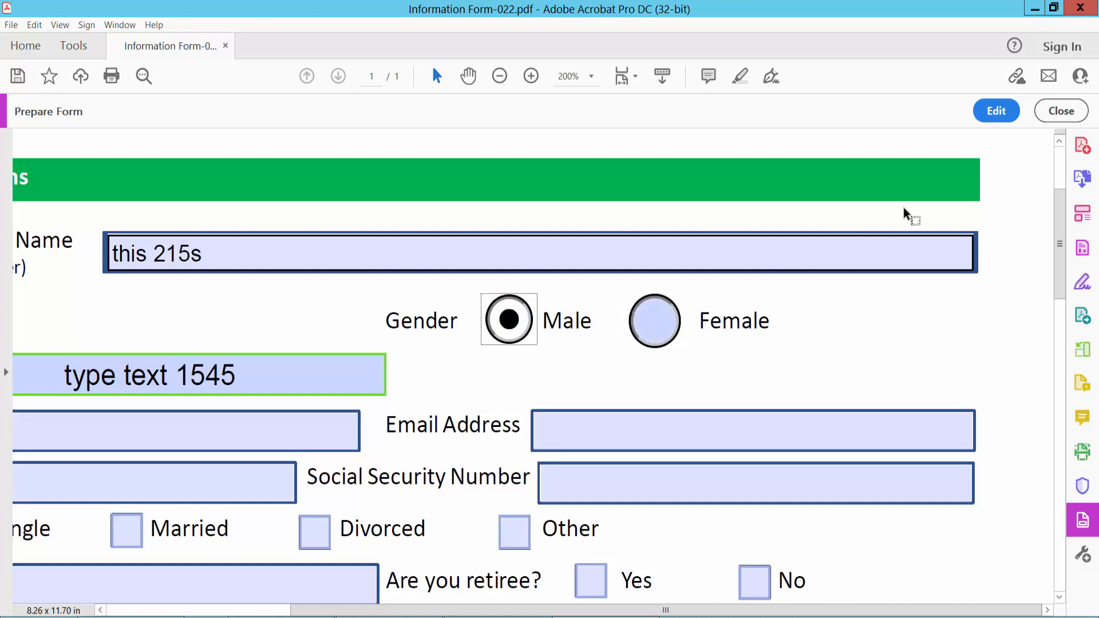
Step: Return to form editing and set the Male radio button's border color to green
{"action": "left_click", "coordinate": [987, 120]}
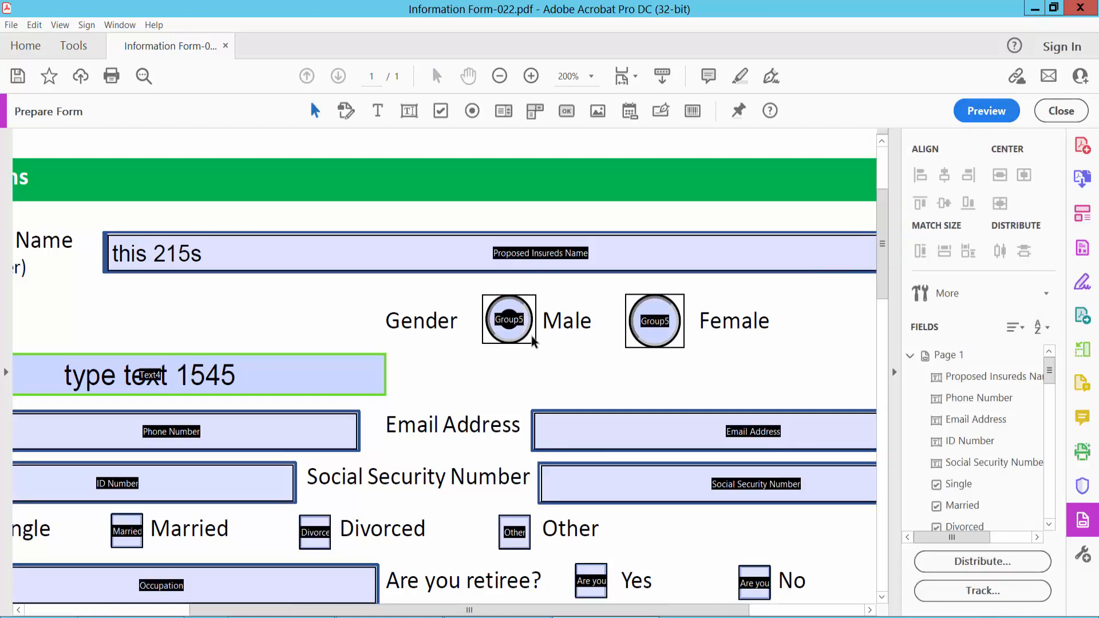
{"action": "right_click", "coordinate": [516, 318]}
{"action": "left_click", "coordinate": [573, 235]}
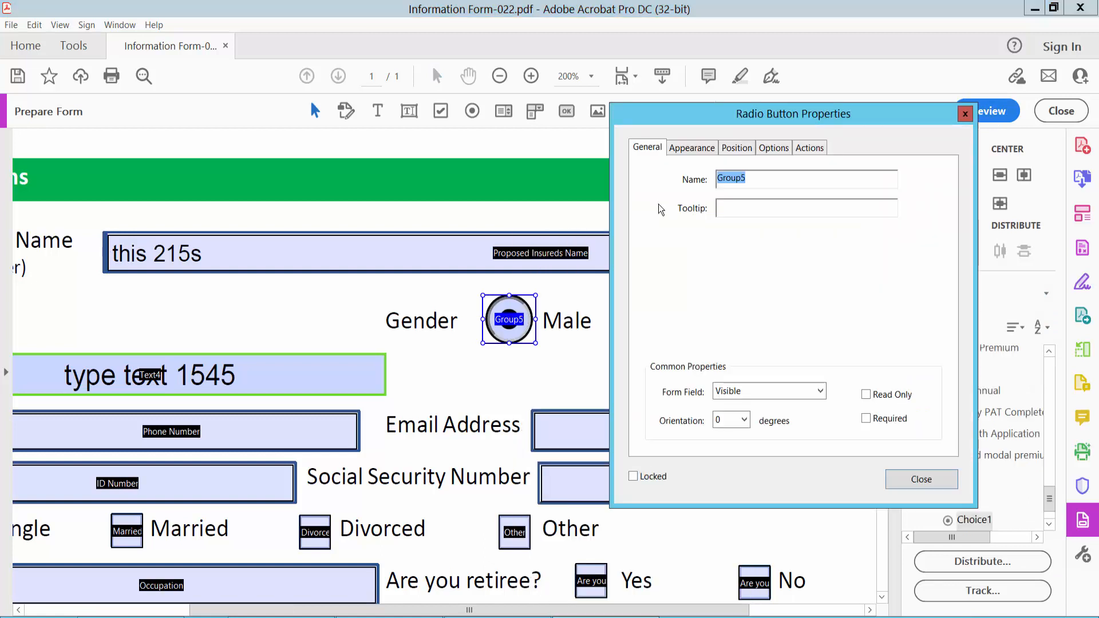
{"action": "left_click", "coordinate": [696, 151]}
{"action": "left_click", "coordinate": [734, 206]}
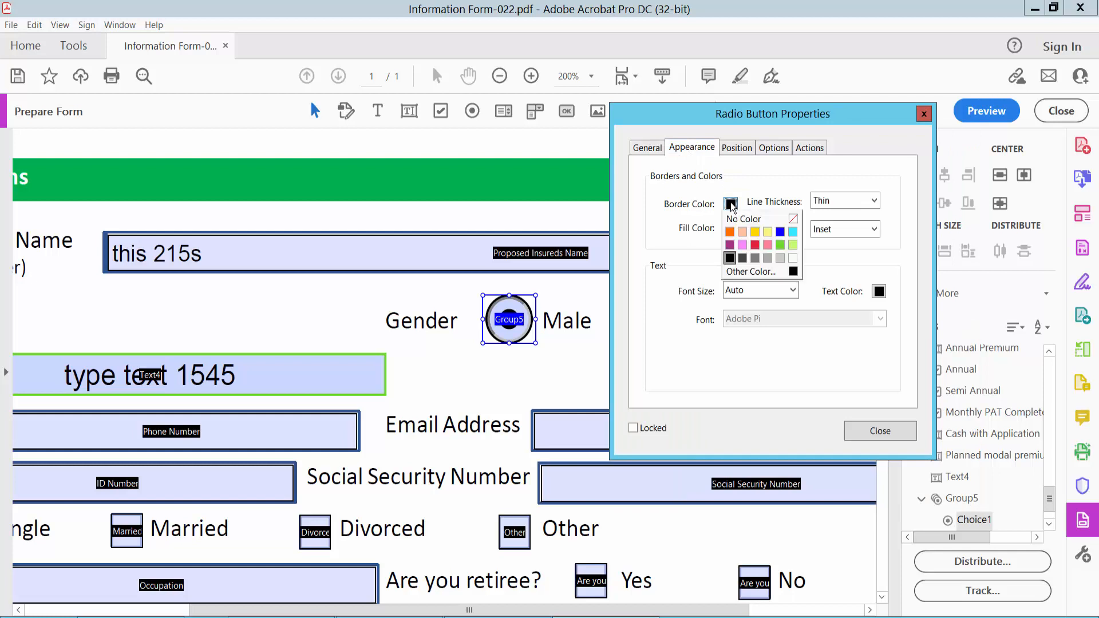
{"action": "left_click", "coordinate": [795, 251]}
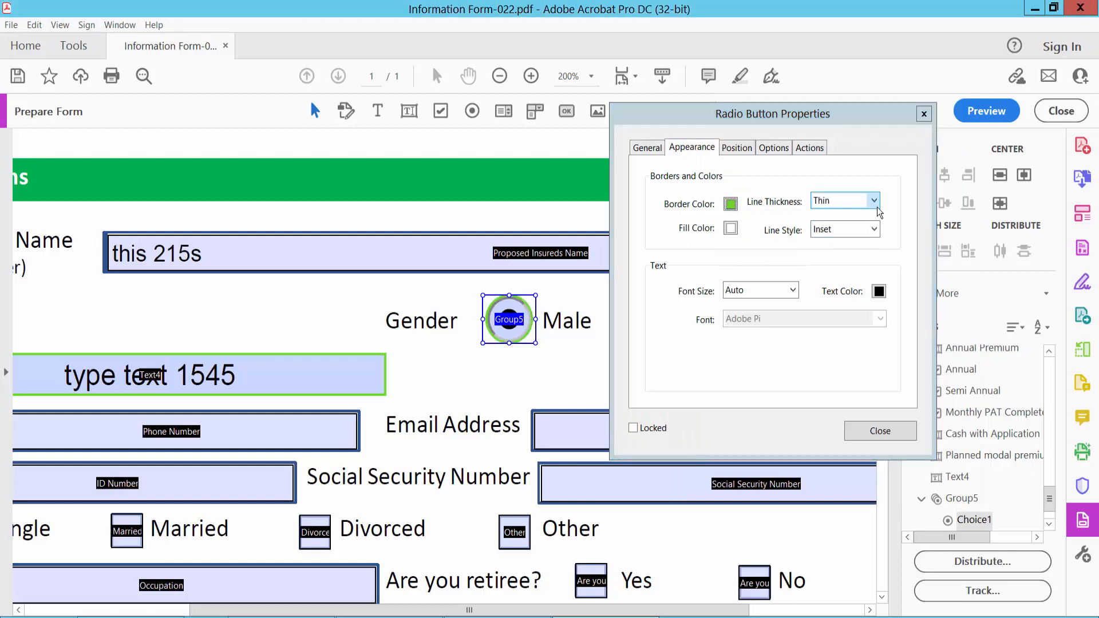
Step: Give the Male radio button a Thin, Solid border line and a red text color, and close its properties
{"action": "left_click", "coordinate": [874, 200]}
{"action": "left_click", "coordinate": [876, 215]}
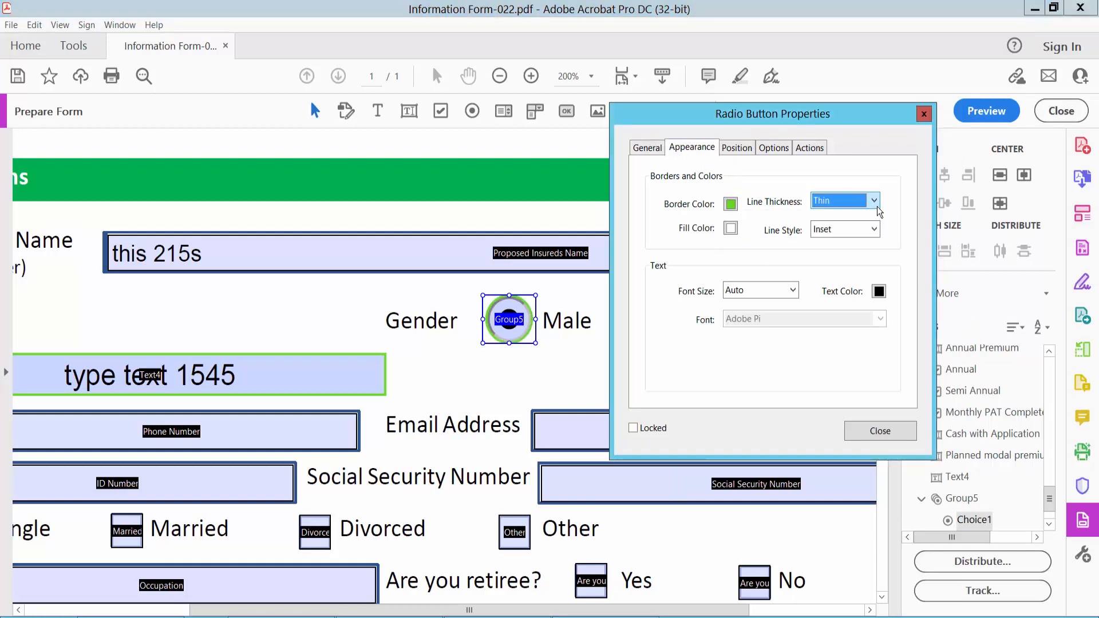
{"action": "left_click", "coordinate": [875, 229]}
{"action": "left_click", "coordinate": [834, 245]}
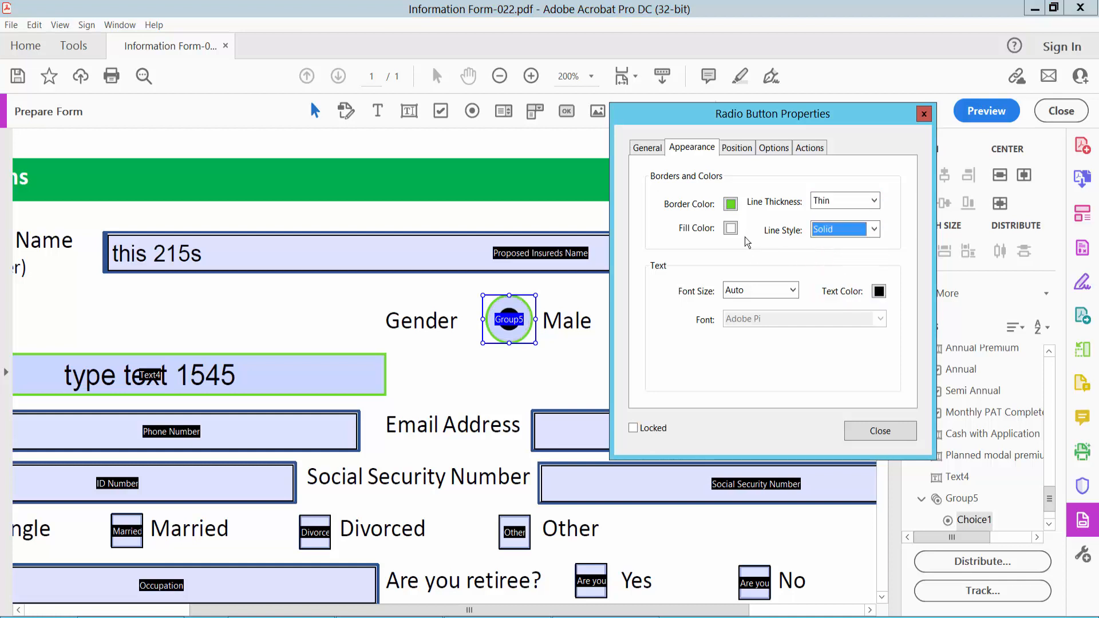
{"action": "left_click", "coordinate": [879, 292]}
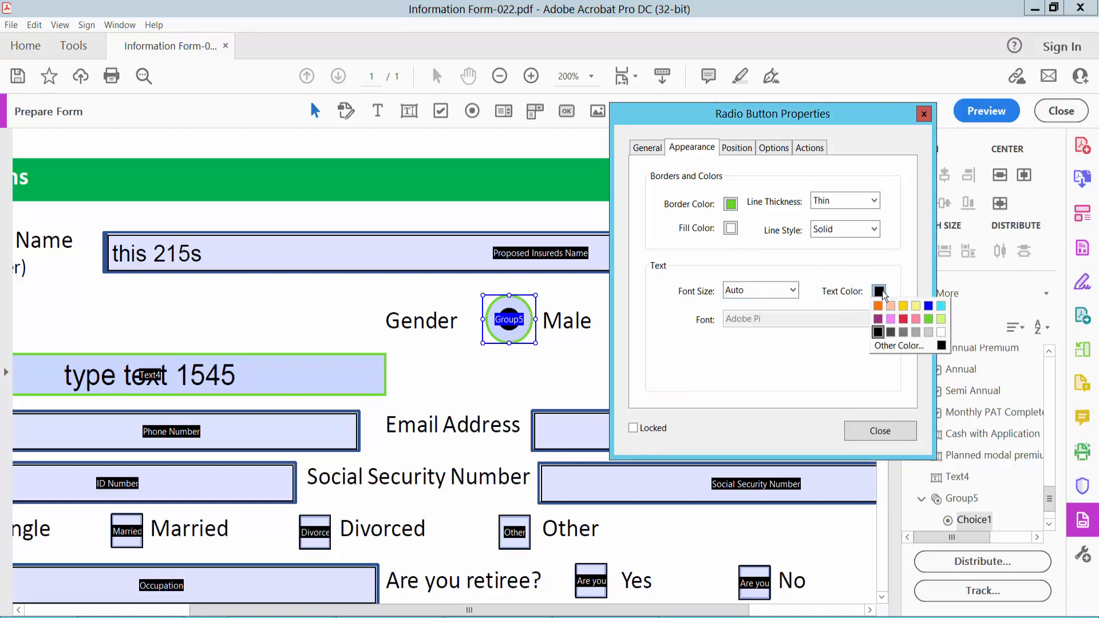
{"action": "left_click", "coordinate": [903, 319]}
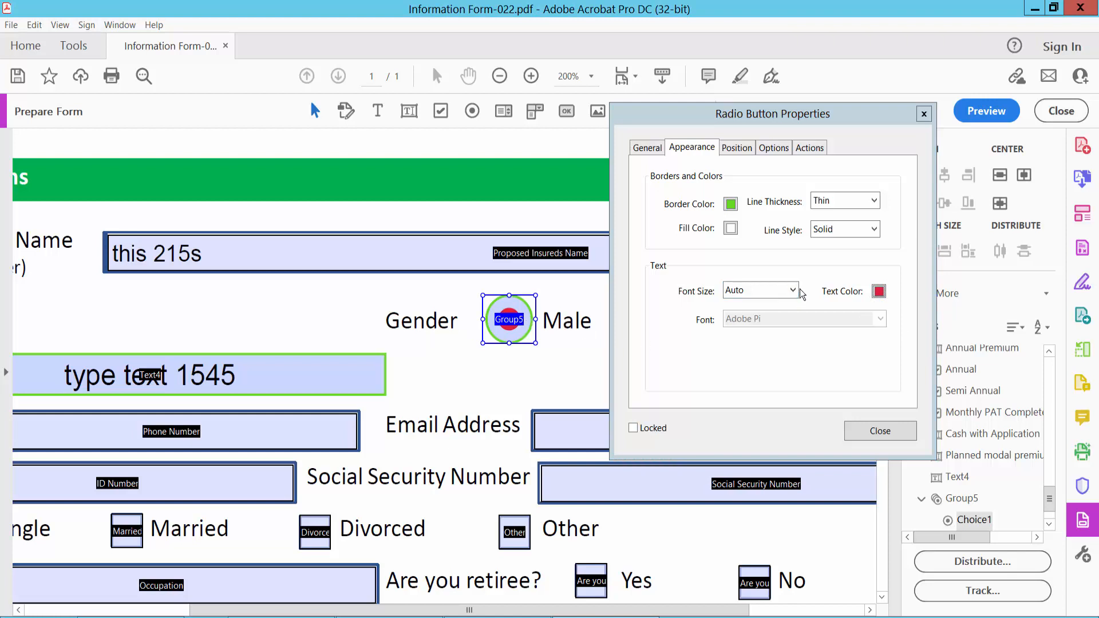
{"action": "left_click", "coordinate": [880, 432]}
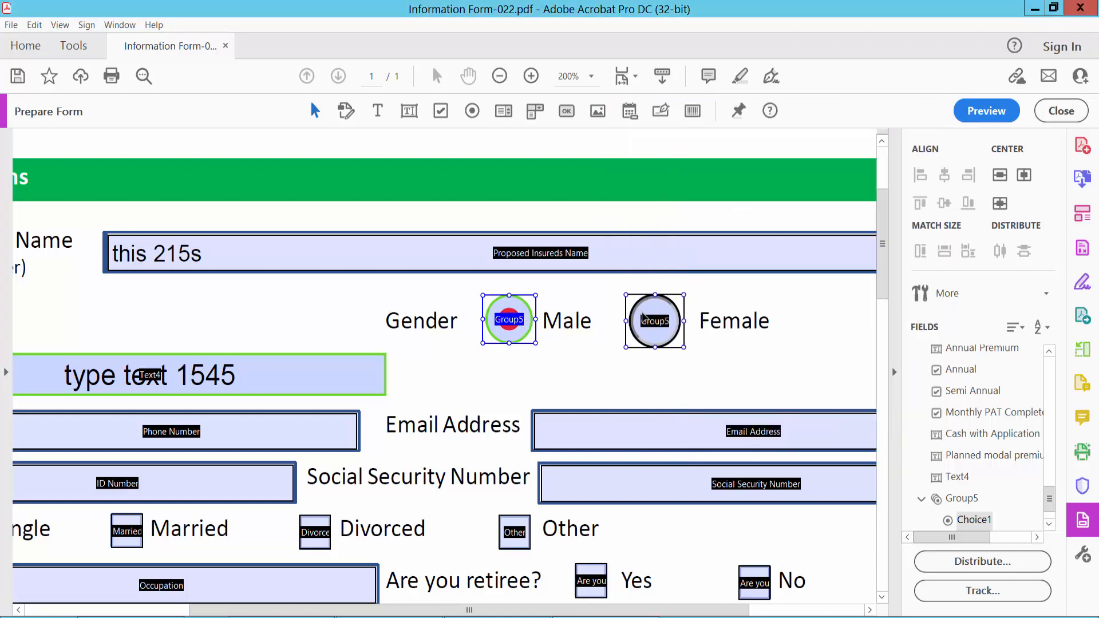
Step: Set the Female radio button's line style to Solid and its text color to purple
{"action": "right_click", "coordinate": [658, 321]}
{"action": "left_click", "coordinate": [685, 232]}
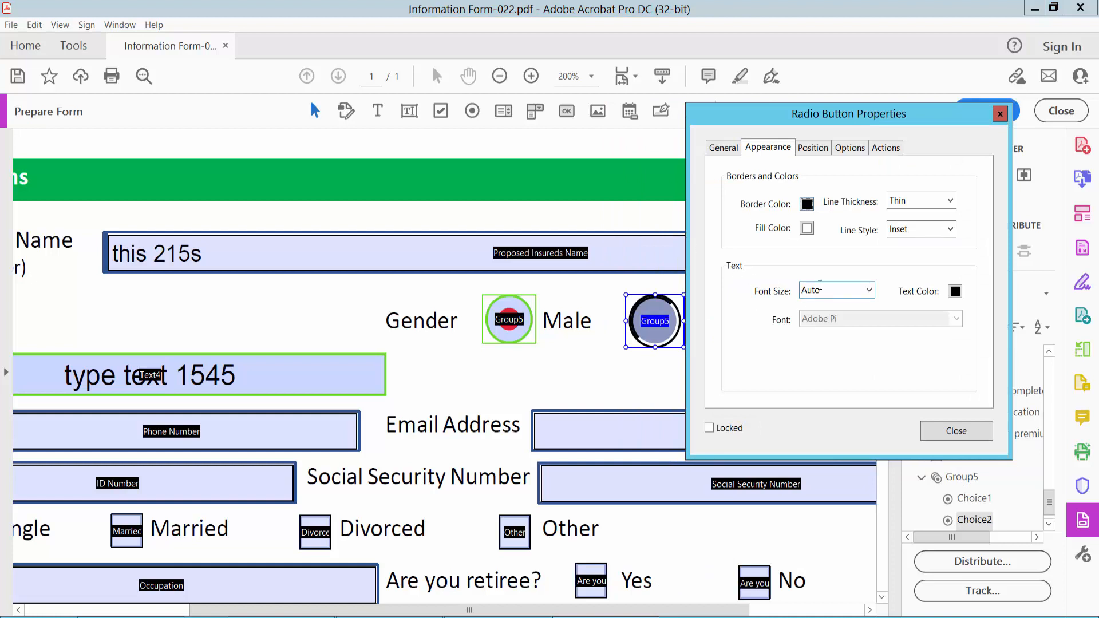
{"action": "left_click", "coordinate": [949, 229]}
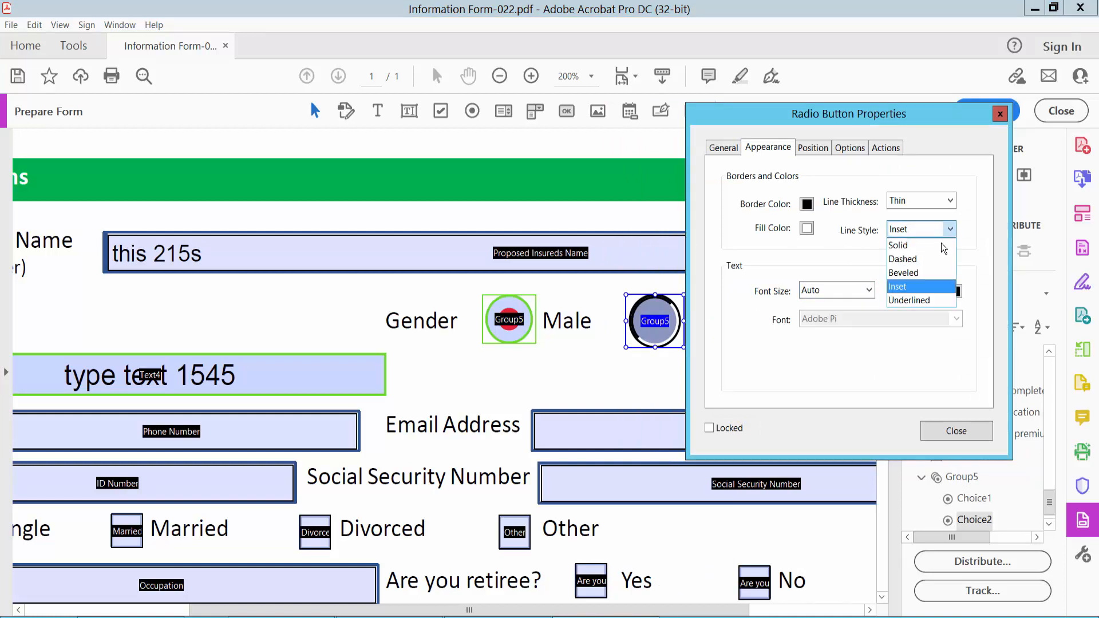
{"action": "left_click", "coordinate": [922, 242]}
{"action": "left_click", "coordinate": [955, 292]}
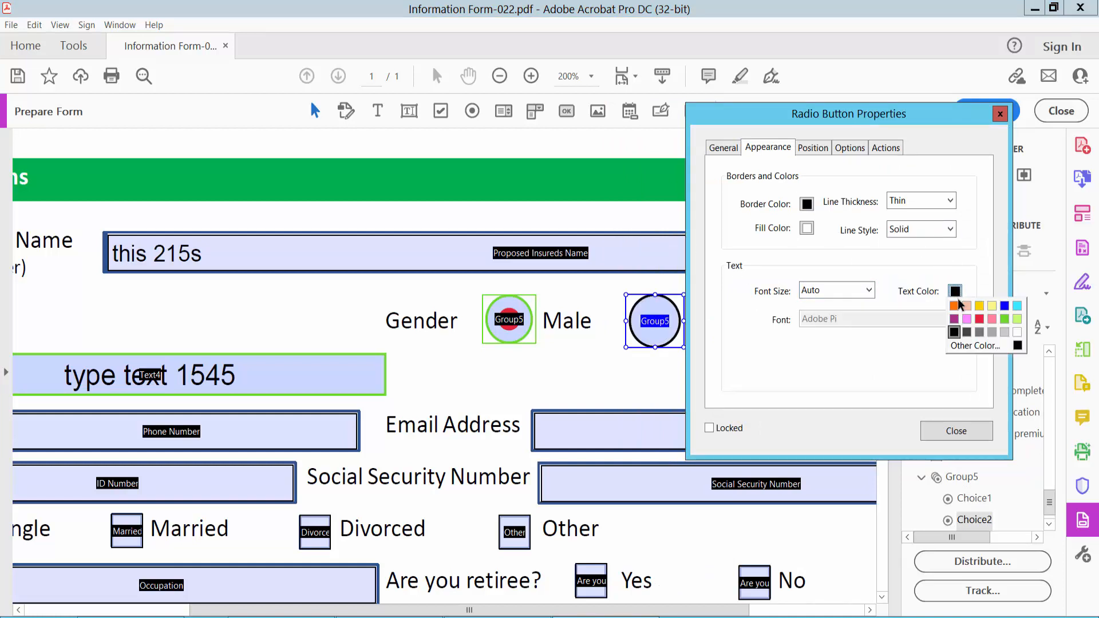
{"action": "left_click", "coordinate": [954, 332]}
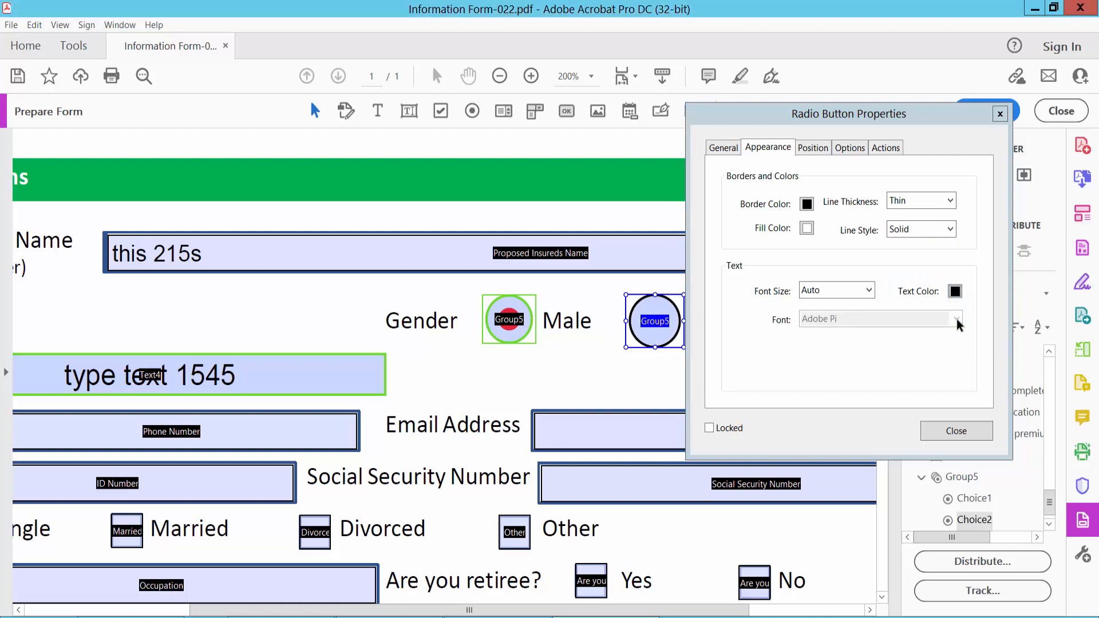
Step: Set the Female radio button's button style to Cross and close its properties
{"action": "left_click", "coordinate": [856, 153]}
{"action": "left_click", "coordinate": [862, 179]}
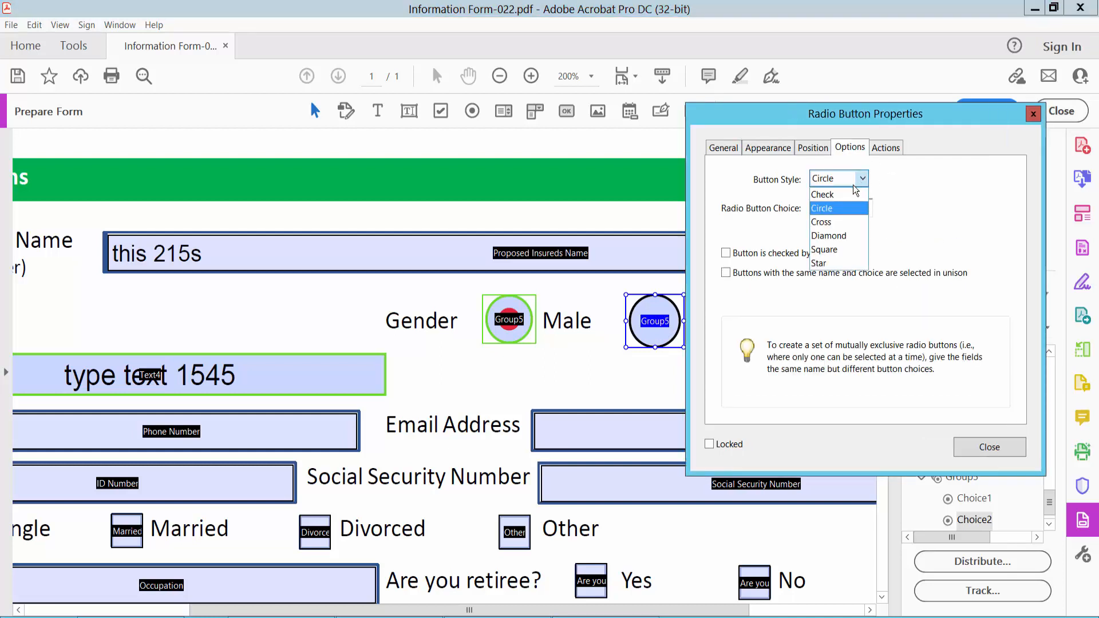
{"action": "left_click", "coordinate": [827, 224]}
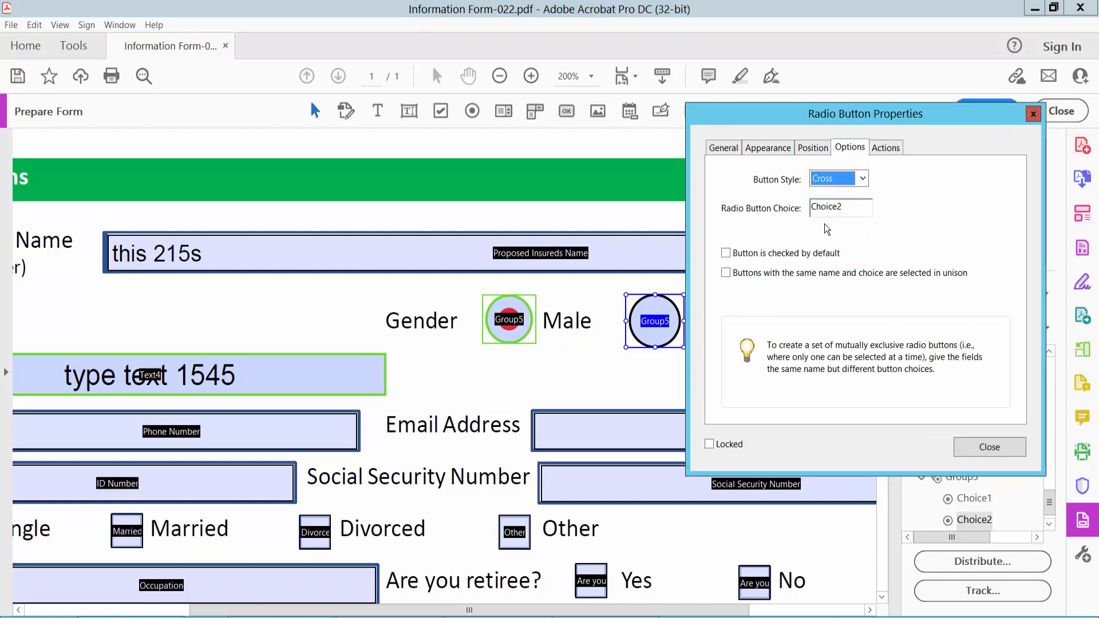
{"action": "left_click", "coordinate": [996, 448]}
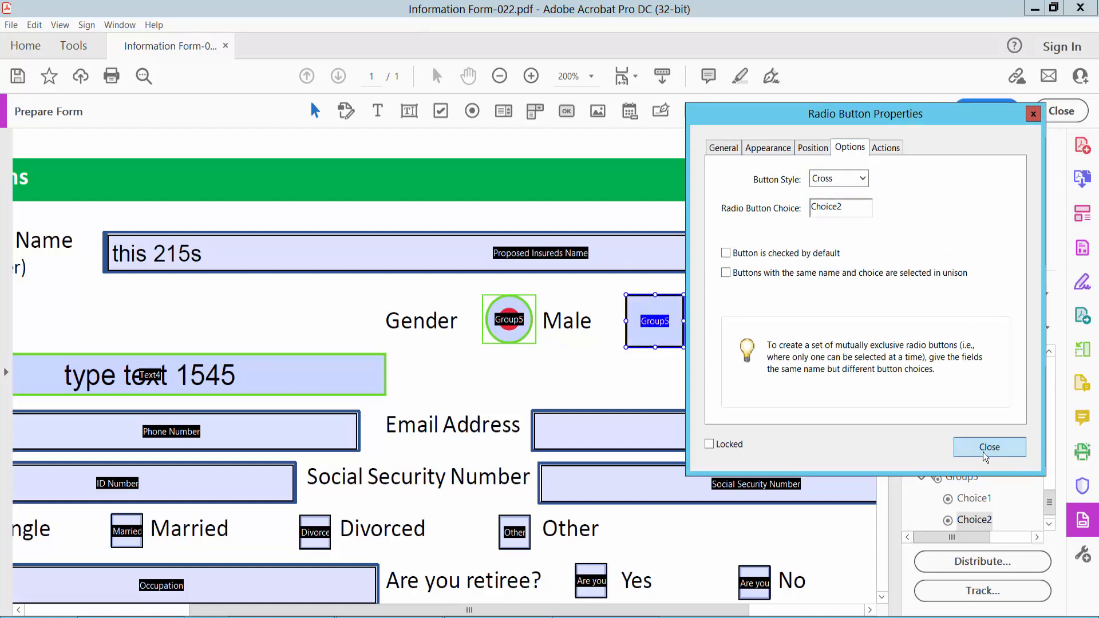
Step: Preview the form and test the restyled Gender buttons by switching between them, leaving Female selected
{"action": "left_click", "coordinate": [967, 118]}
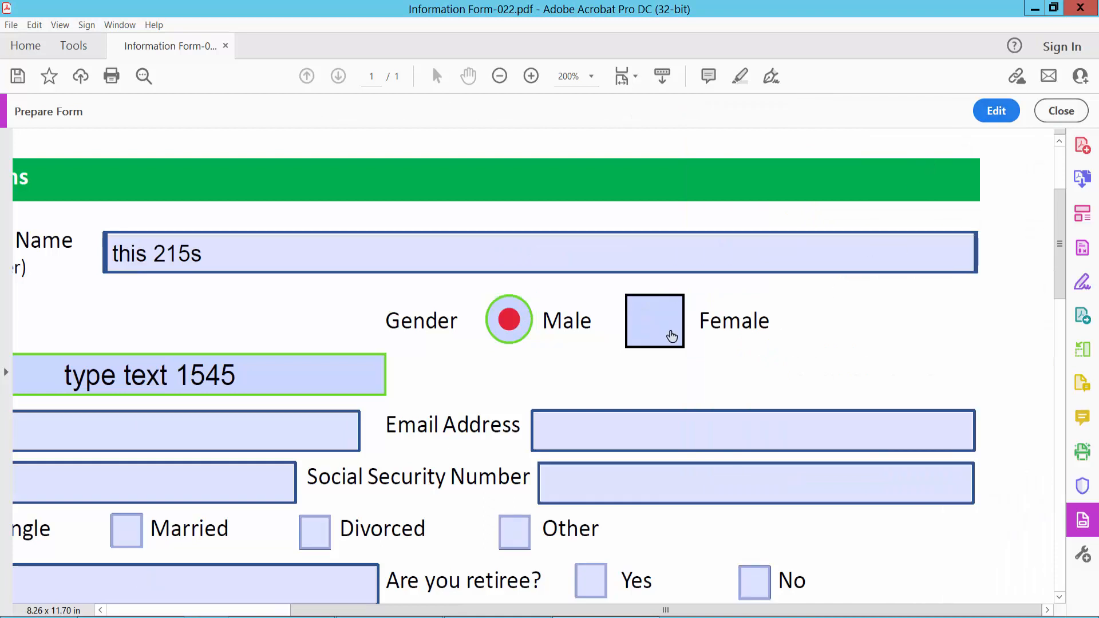
{"action": "left_click", "coordinate": [670, 336]}
{"action": "left_click", "coordinate": [515, 326]}
{"action": "left_click", "coordinate": [658, 323]}
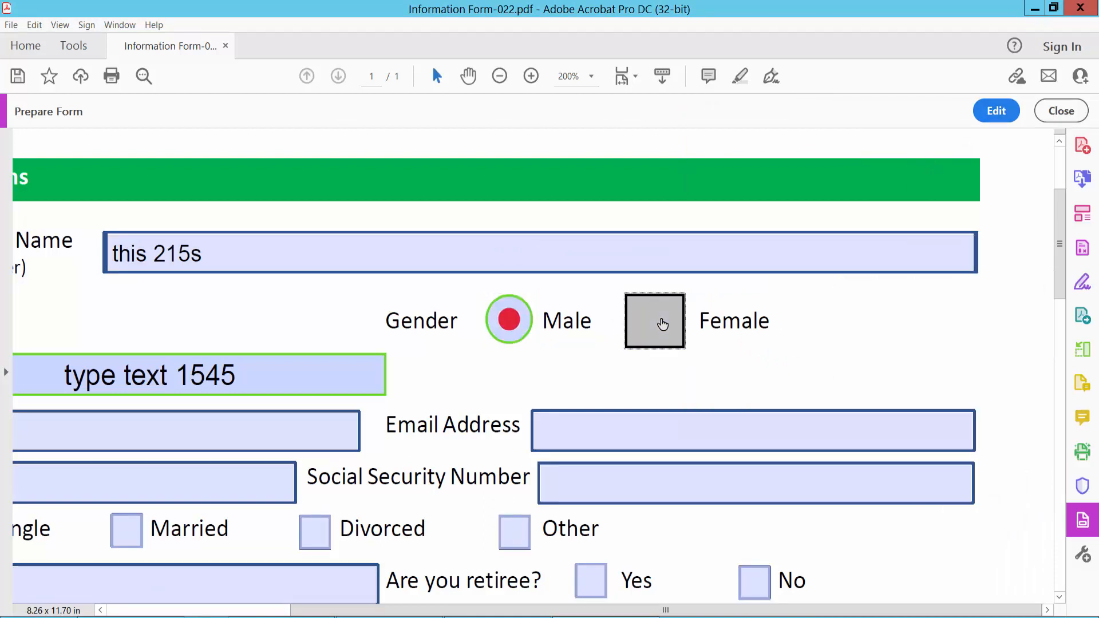
{"action": "left_click", "coordinate": [517, 327]}
{"action": "left_click", "coordinate": [667, 332]}
{"action": "left_click", "coordinate": [518, 327]}
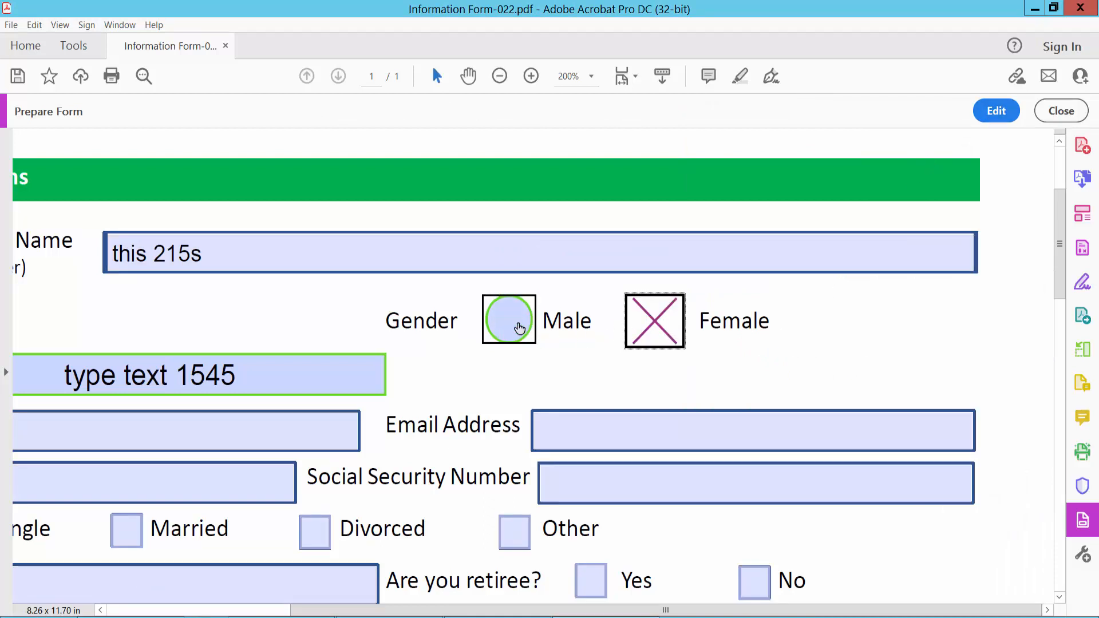
{"action": "left_click", "coordinate": [651, 327]}
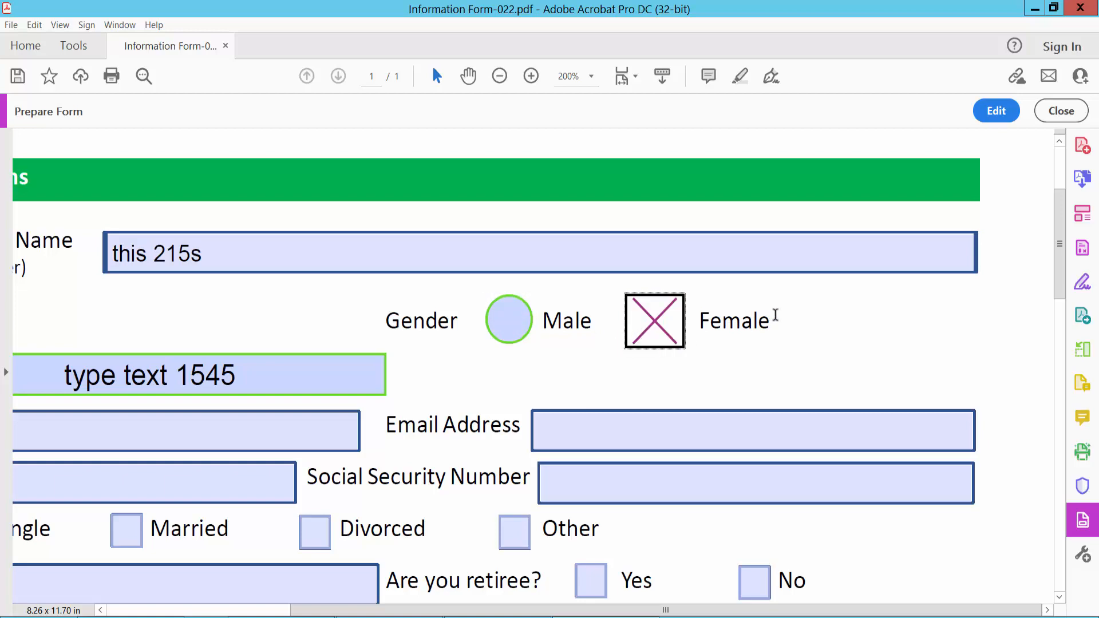
Step: Close the Prepare Form tool and look over the file commands available for the form
{"action": "scroll", "coordinate": [794, 318], "scroll_direction": "down", "scroll_amount": 5}
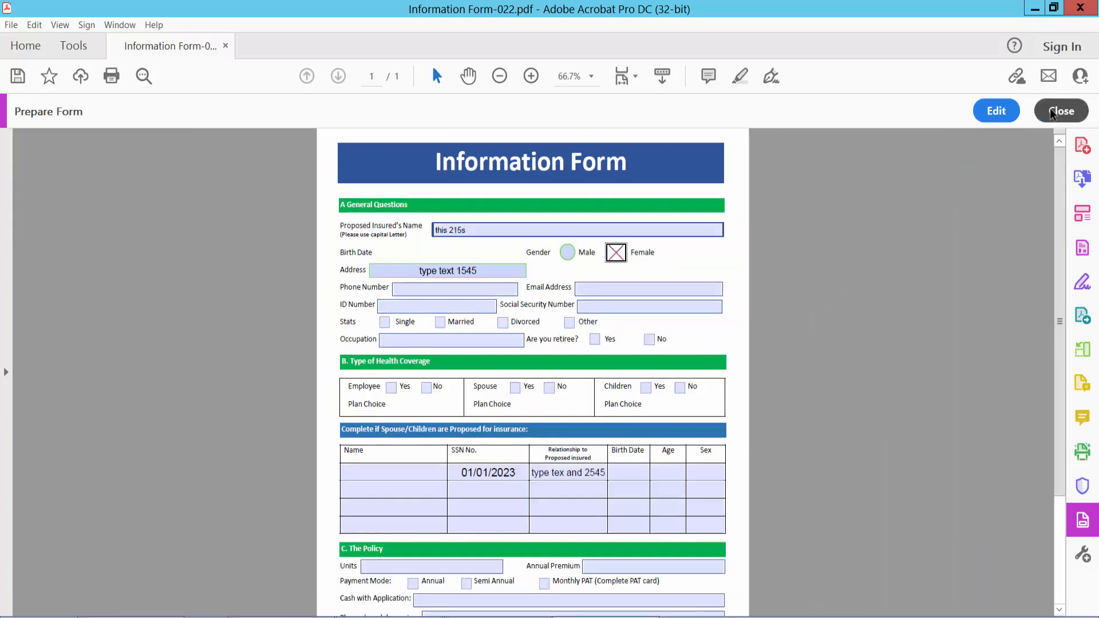
{"action": "left_click", "coordinate": [1061, 110]}
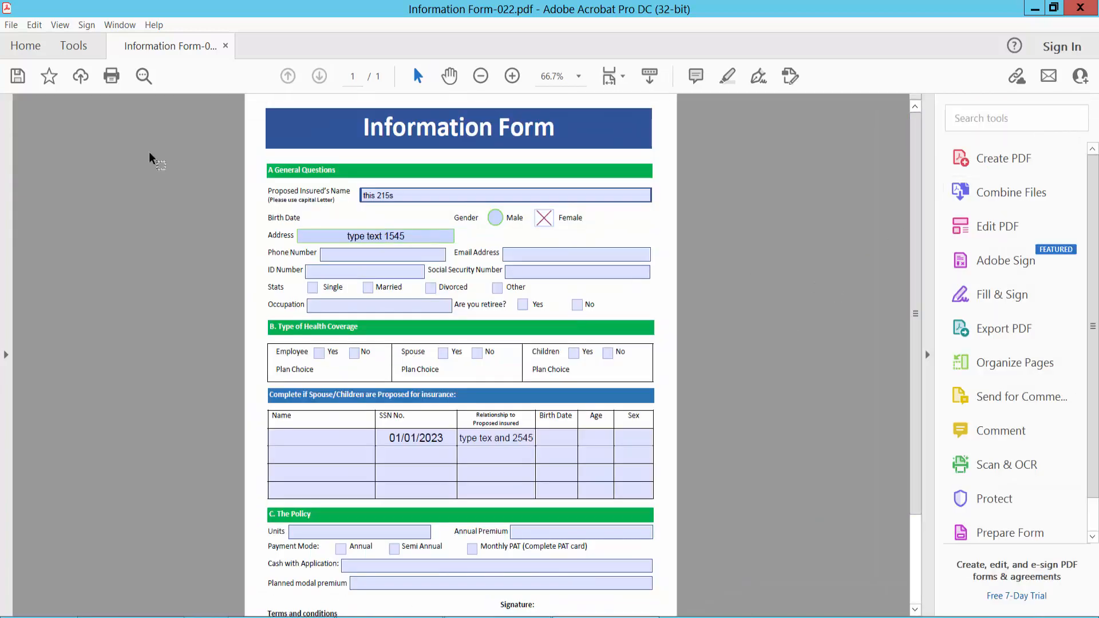
{"action": "left_click", "coordinate": [11, 25]}
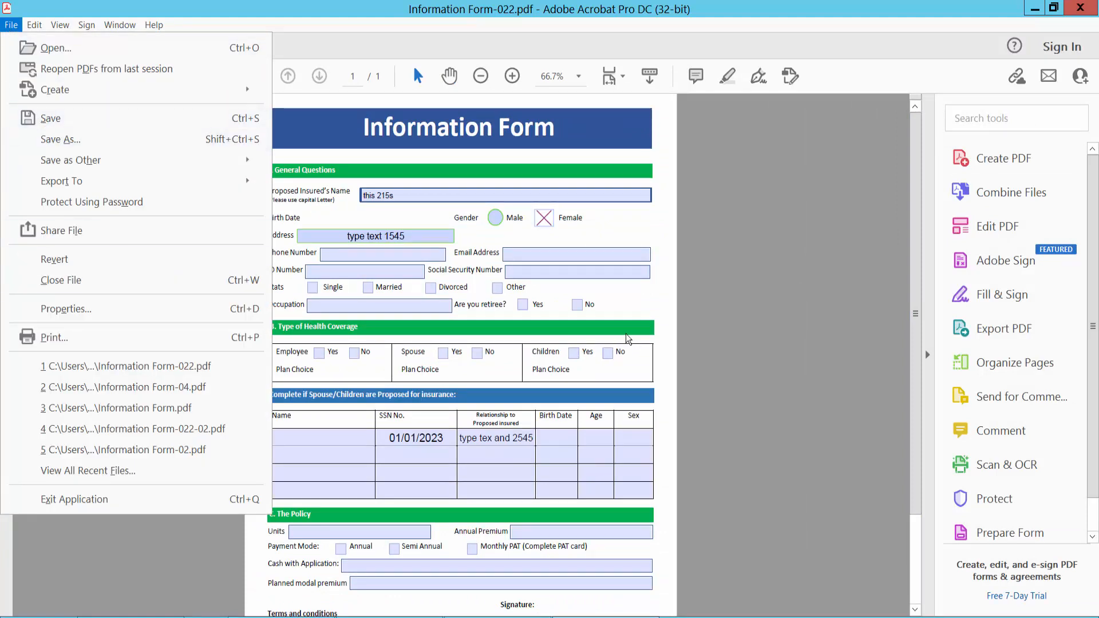
{"action": "left_click", "coordinate": [658, 309]}
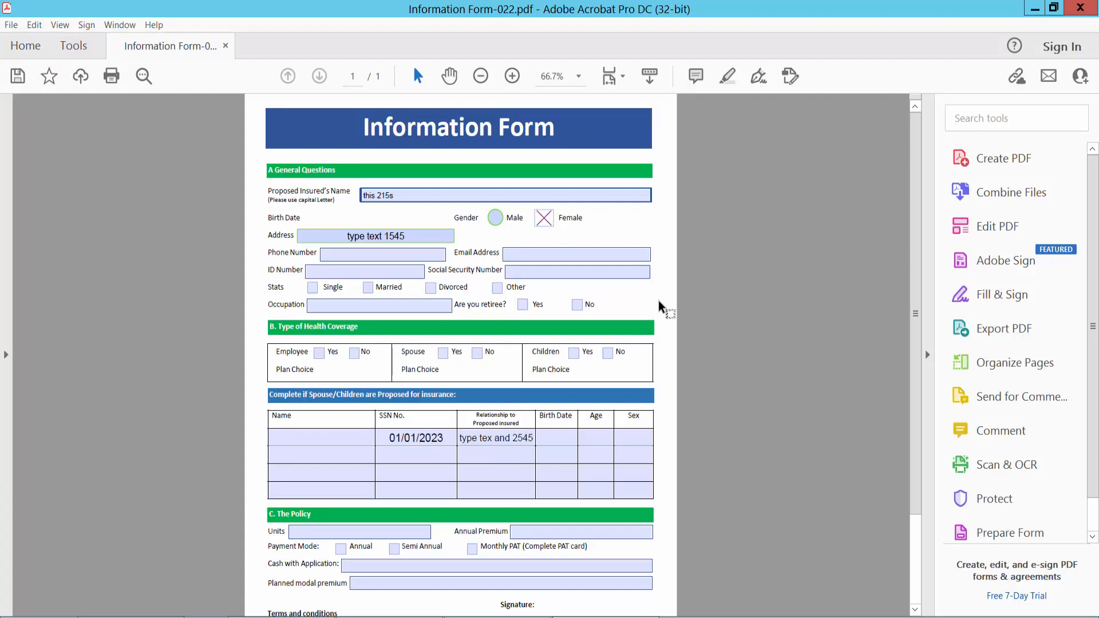